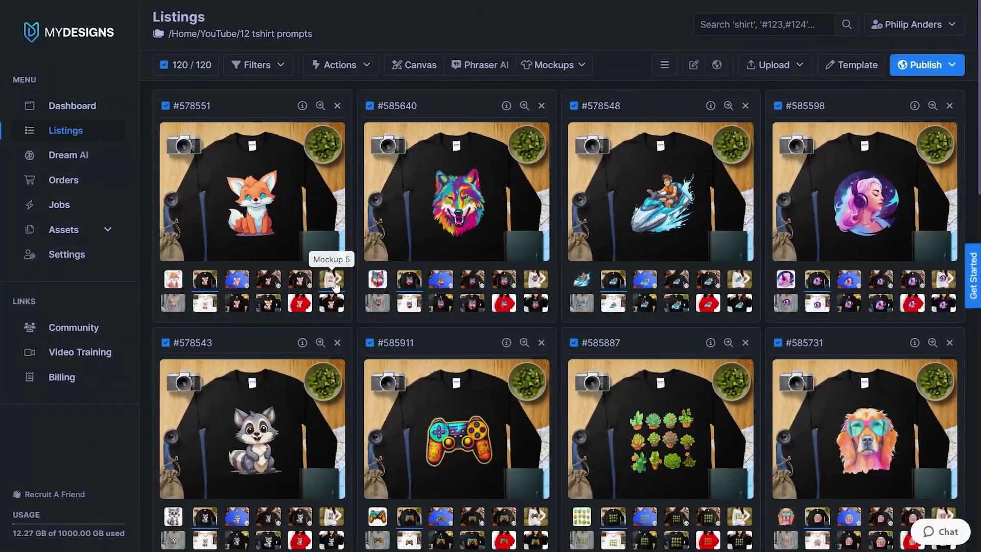
# Step: Make the Mockup 5 white sweatshirt the first listing's main image instead of the black one
pyautogui.click(332, 279)
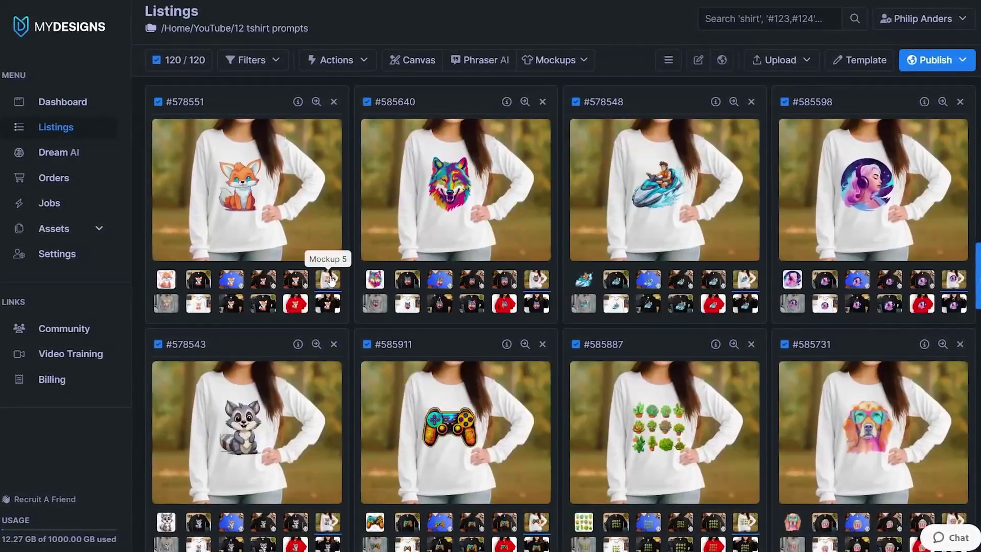
# Step: Scroll through the listings grid to check that each listing shows the white sweatshirt main image
pyautogui.scroll(-3, 725, 240)
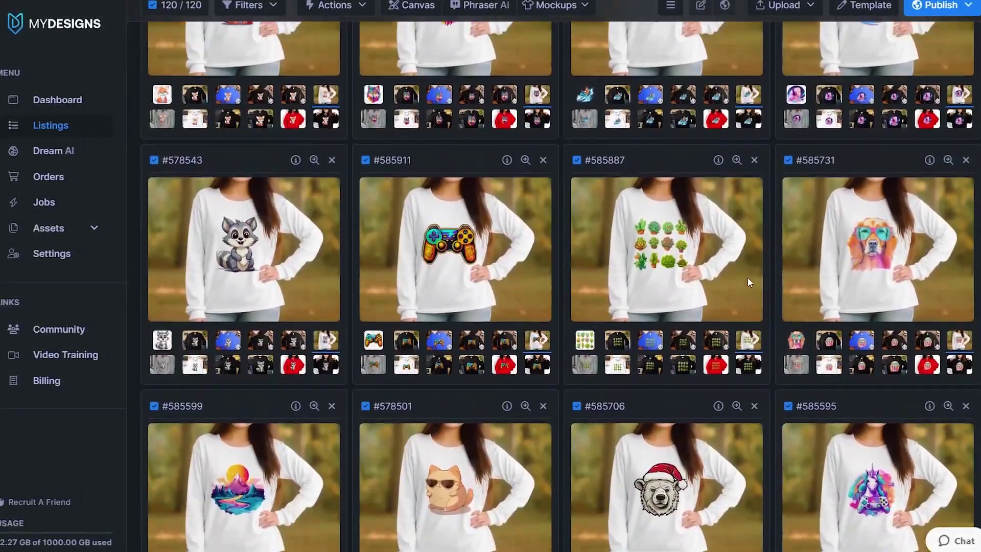
pyautogui.scroll(1, 741, 275)
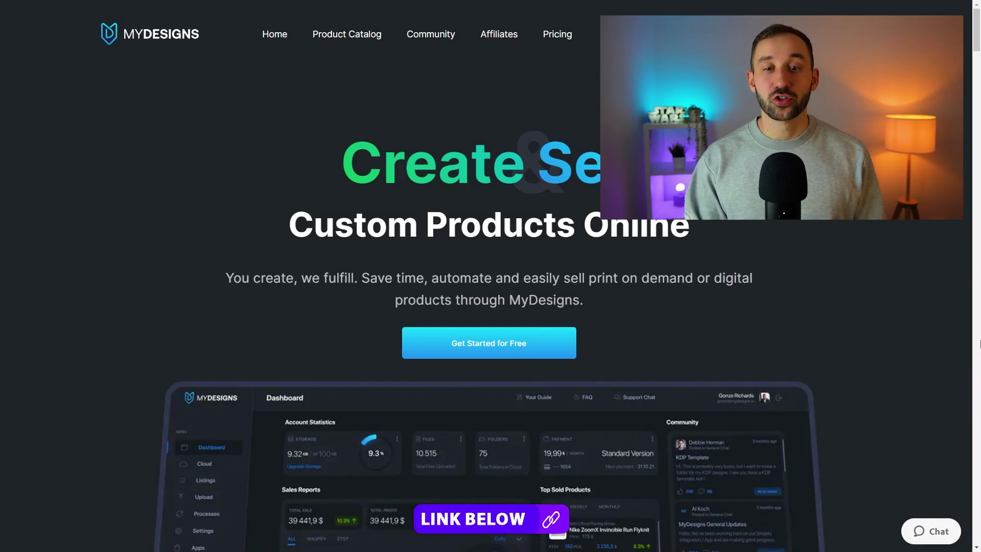
# Step: Open the account registration form with 'Get Started for Free' on the homepage
pyautogui.scroll(-1, 517, 363)
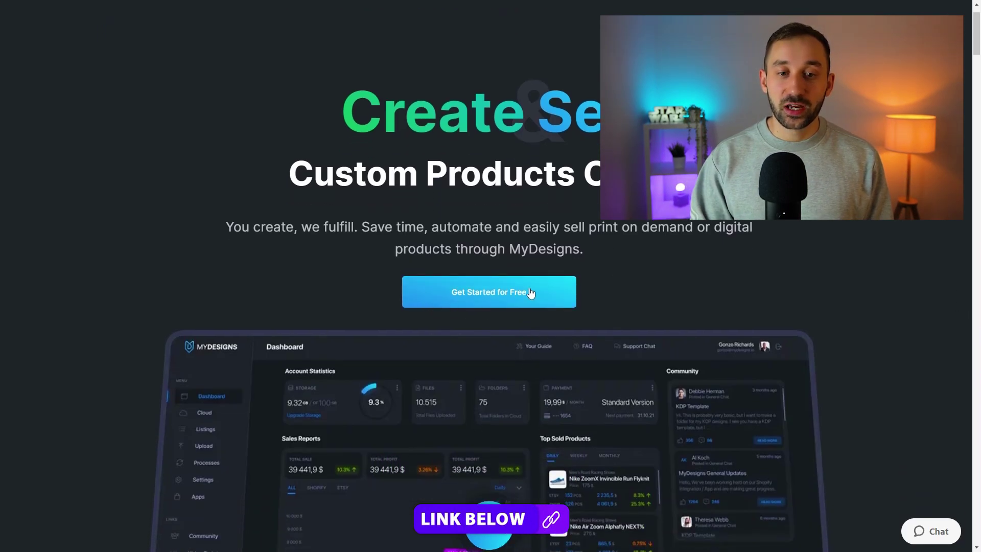
pyautogui.click(492, 293)
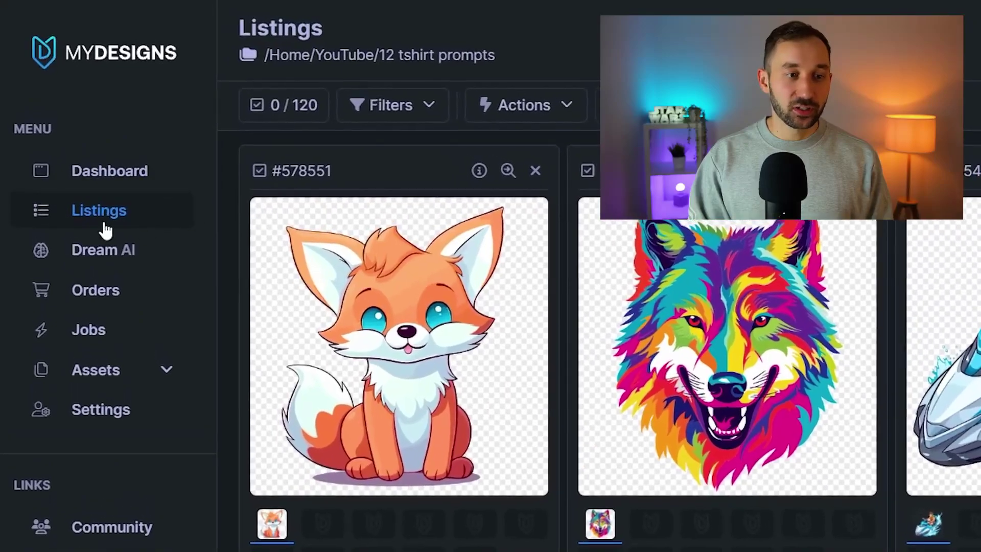
pyautogui.click(290, 54)
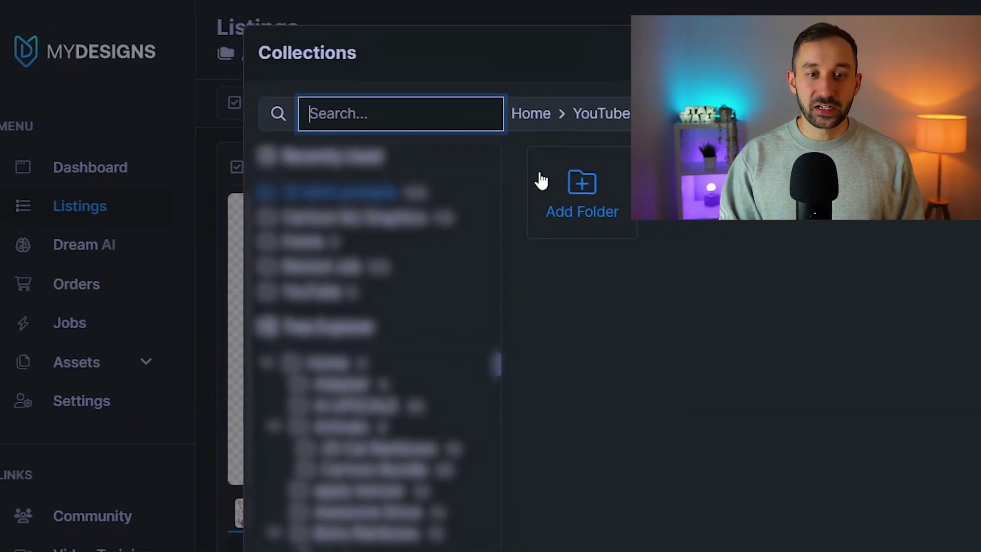
pyautogui.click(500, 164)
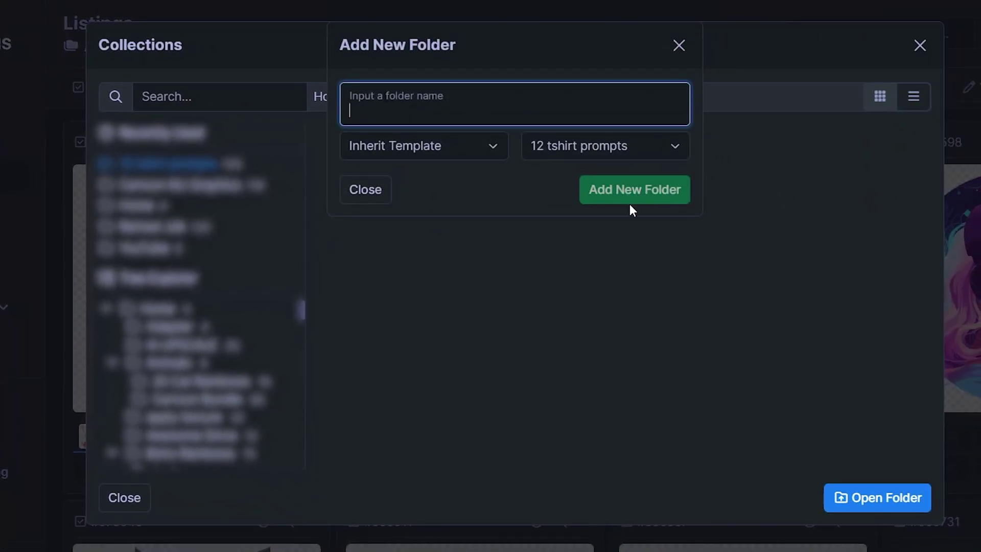
pyautogui.click(679, 45)
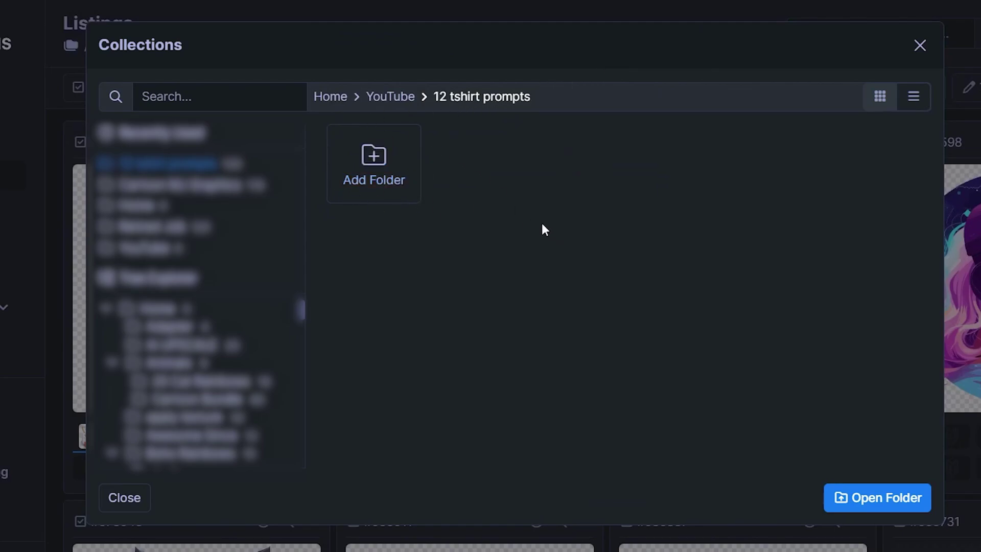
pyautogui.click(869, 500)
pyautogui.click(921, 46)
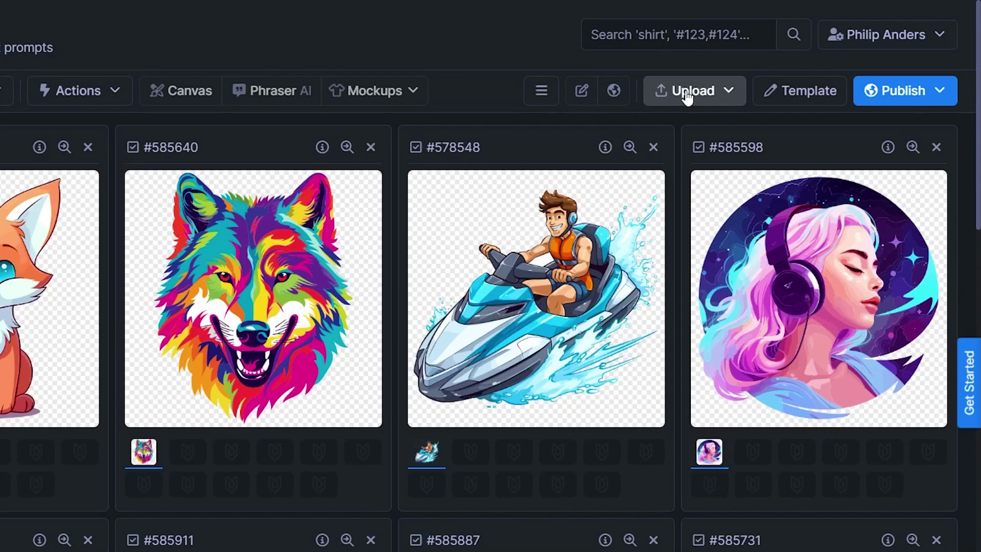
pyautogui.click(704, 102)
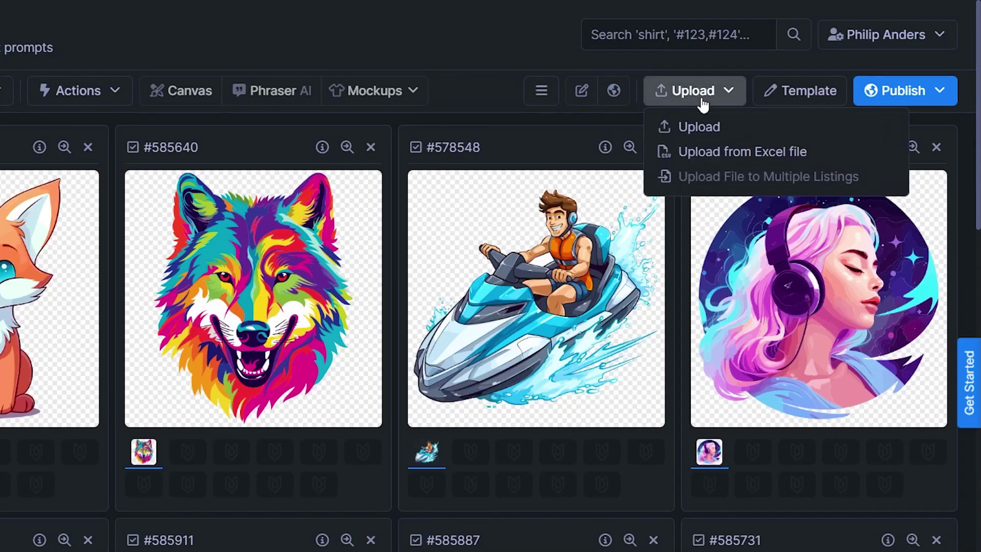
pyautogui.click(730, 129)
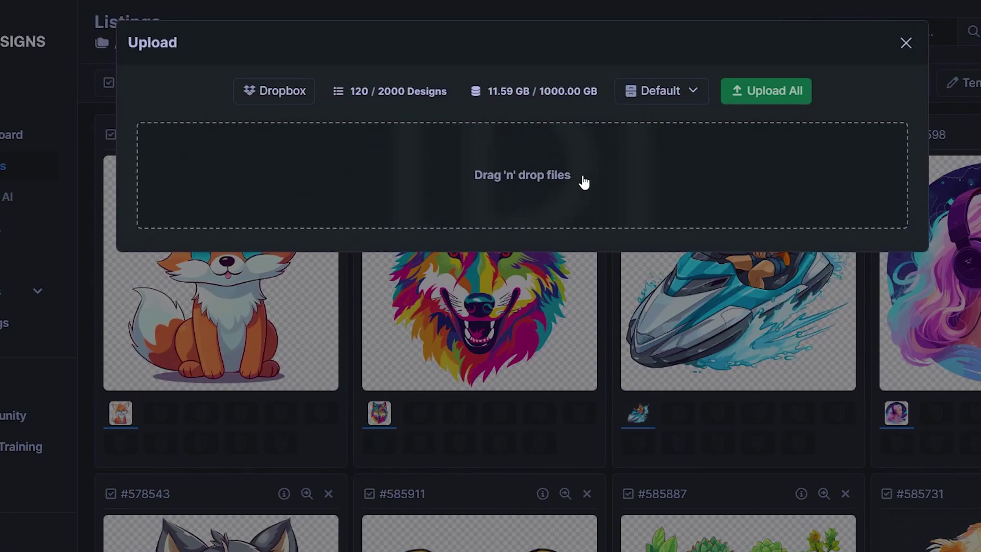
pyautogui.moveTo(377, 93); pyautogui.dragTo(484, 97)
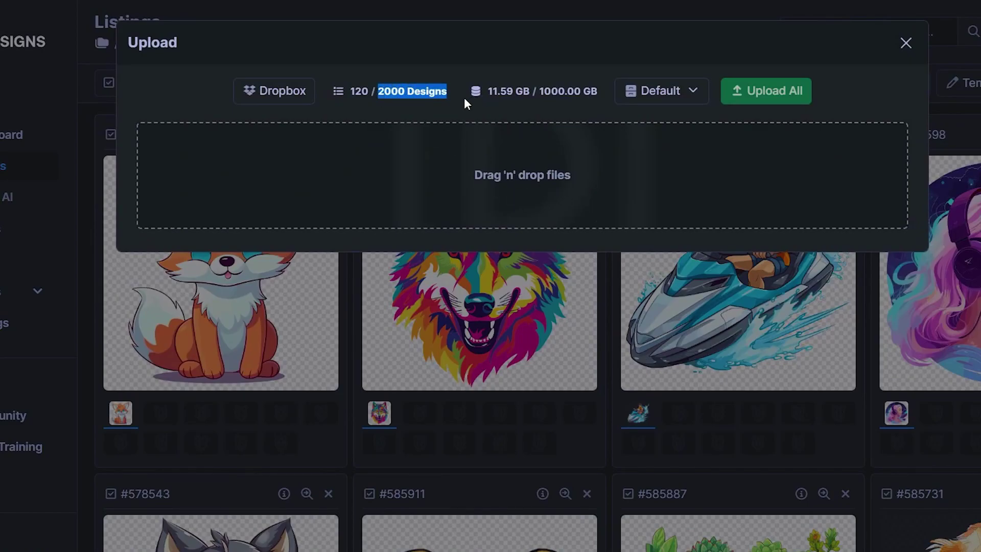
pyautogui.click(450, 101)
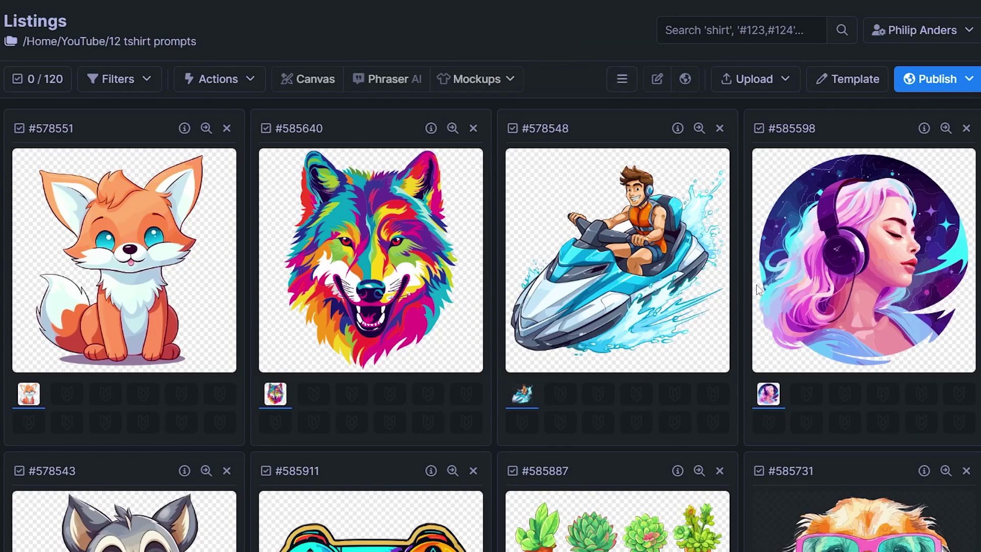
pyautogui.scroll(-1, 929, 257)
pyautogui.scroll(-1, 306, 327)
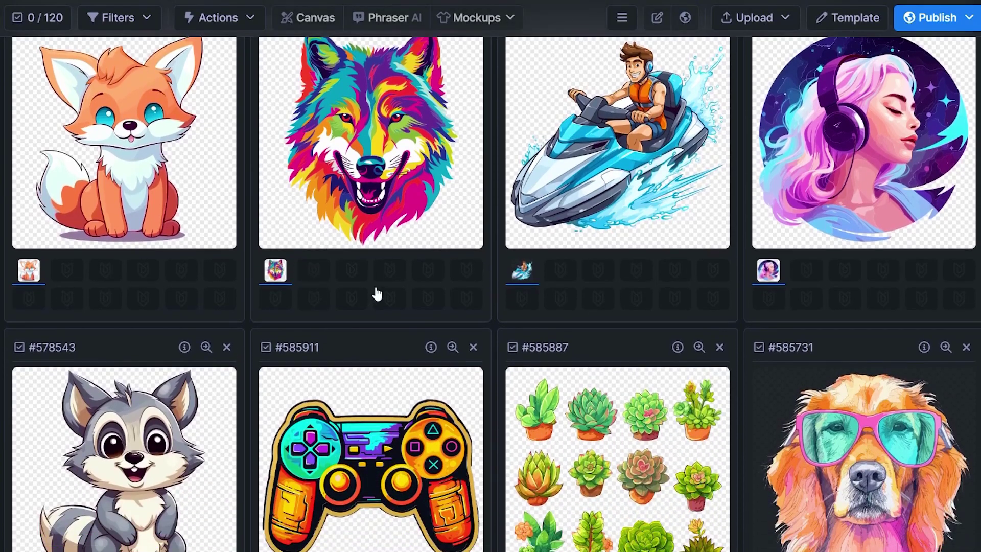
pyautogui.scroll(-4, 322, 541)
pyautogui.scroll(5, 696, 416)
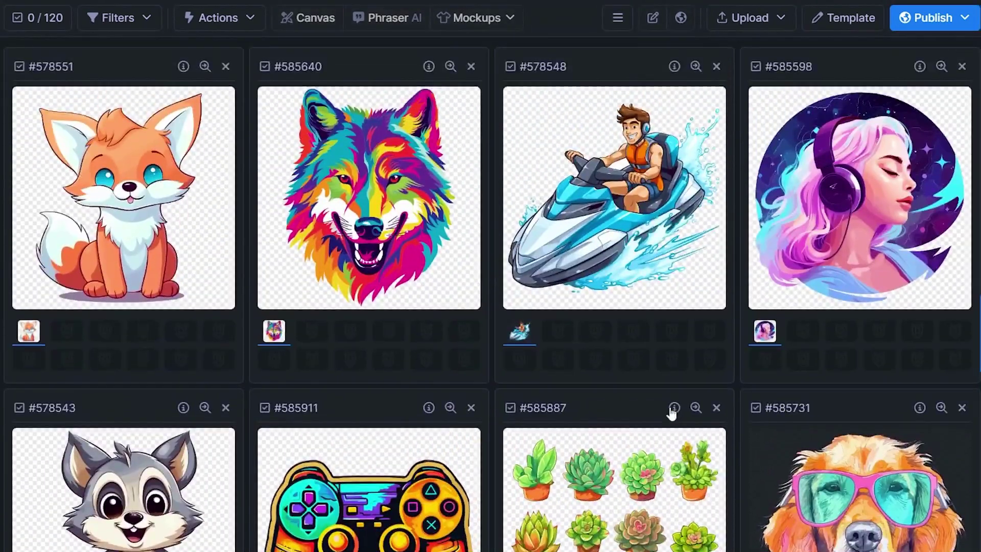
pyautogui.scroll(1, 672, 412)
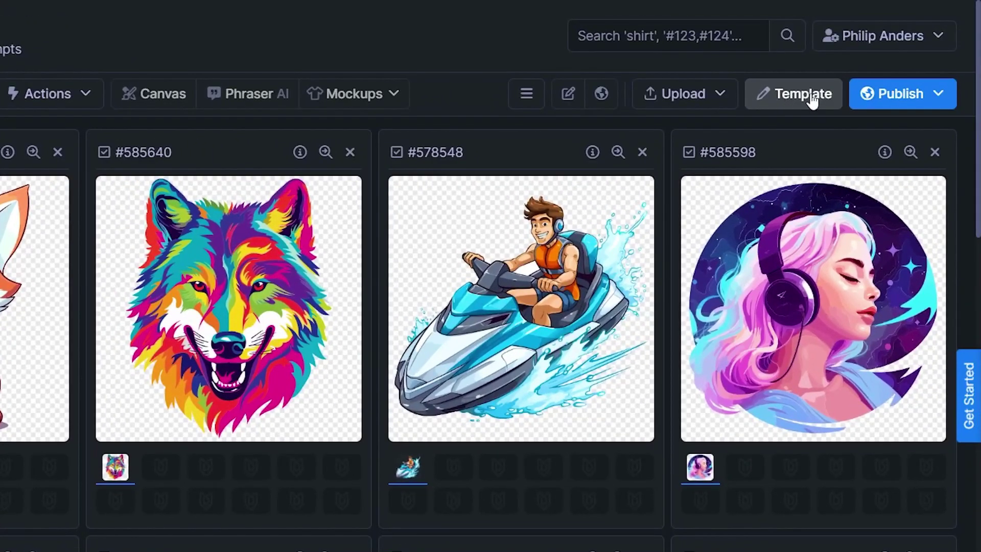
# Step: Open the listing template editor and locate its file slots section
pyautogui.click(813, 100)
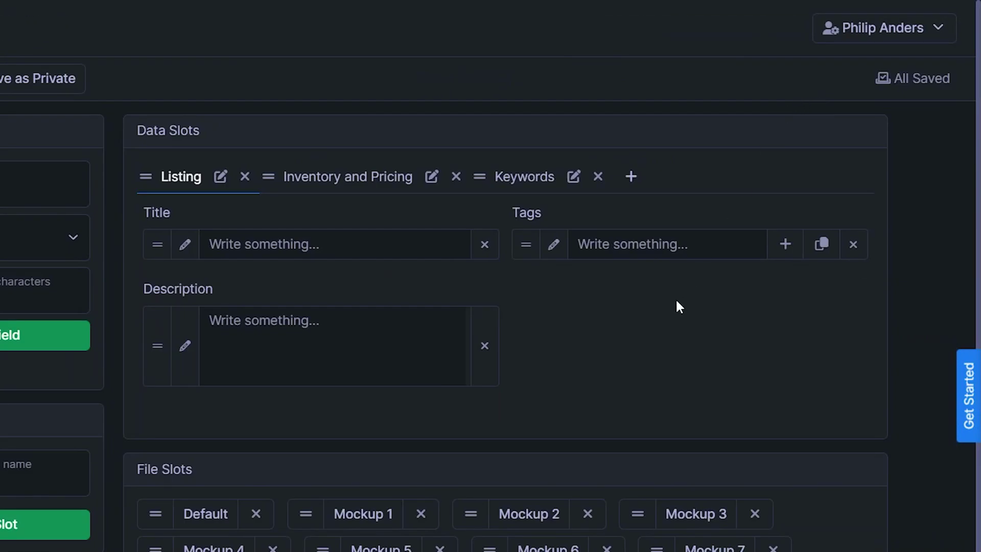
pyautogui.moveTo(136, 471); pyautogui.dragTo(238, 468)
pyautogui.click(238, 469)
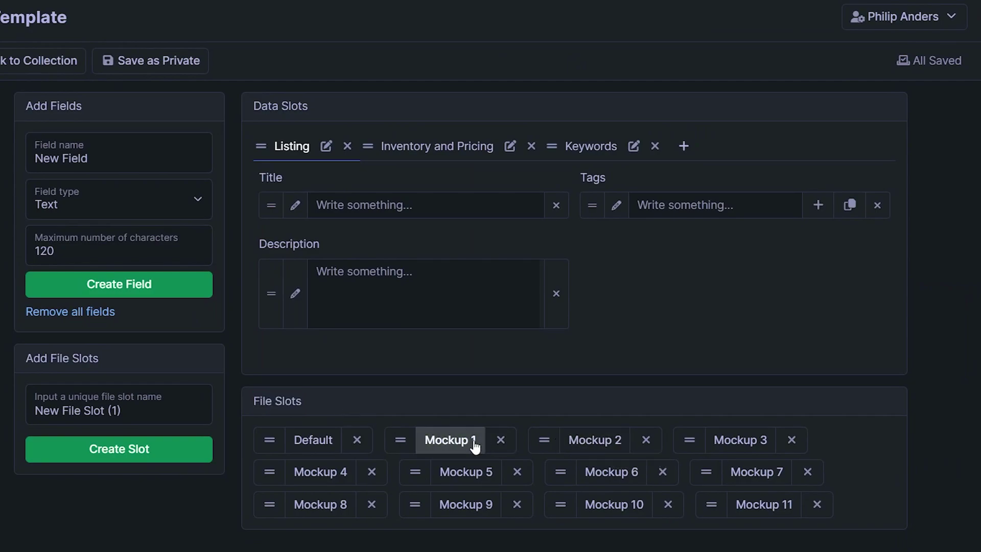
# Step: Enter 'Mockup 12' as a new slot name, erase it uncreated, then open the Mockup 1 slot settings
pyautogui.moveTo(160, 411); pyautogui.dragTo(11, 405)
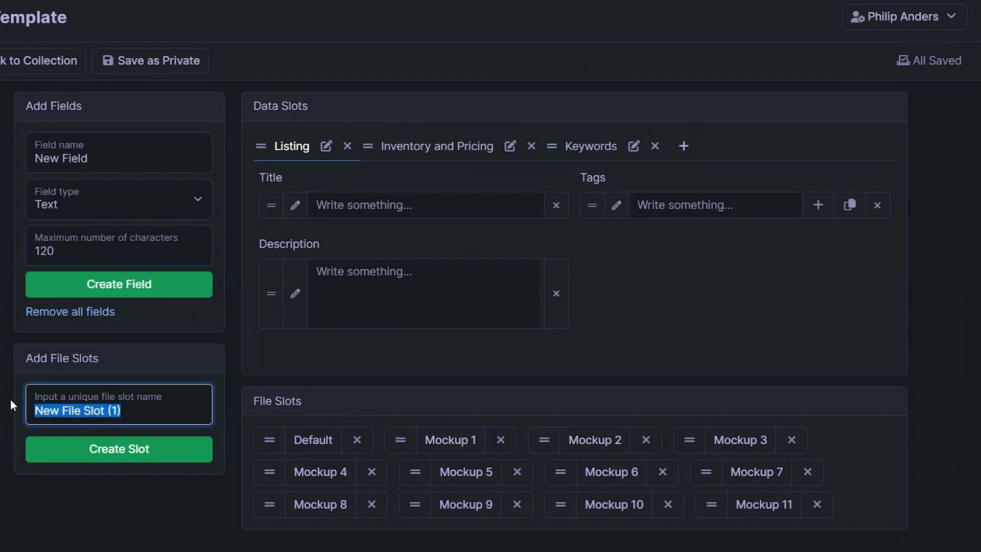
pyautogui.write('Mock')
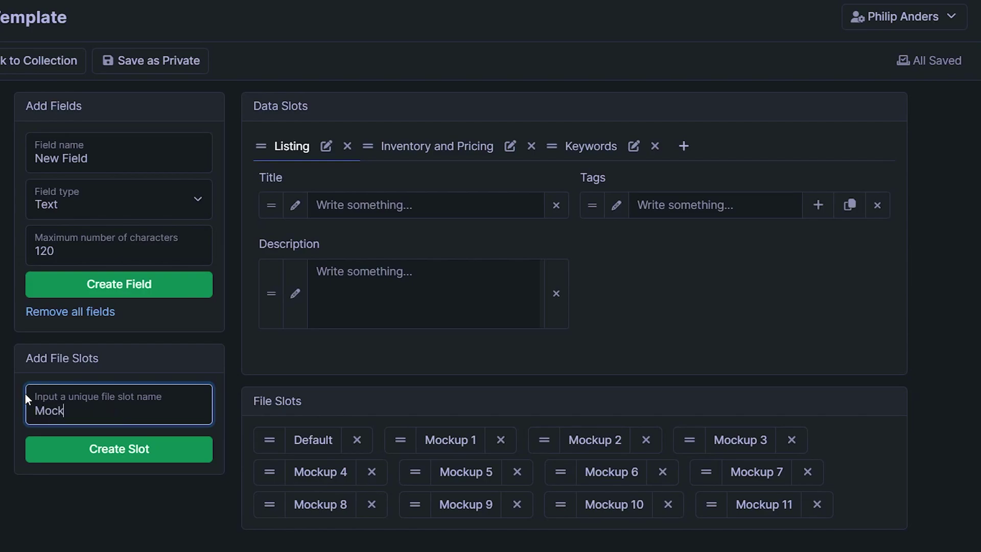
pyautogui.write('up 12')
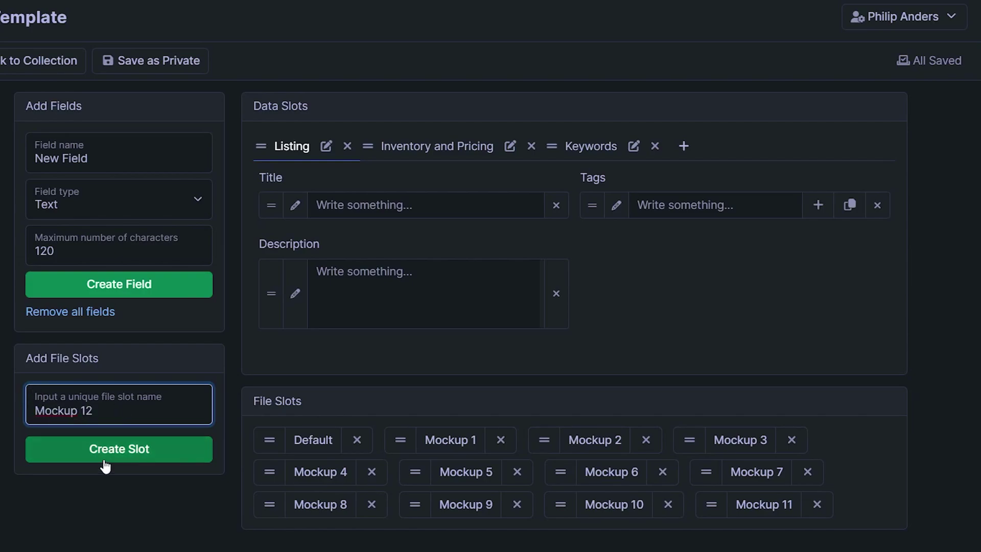
pyautogui.hotkey('ctrl', 'a')
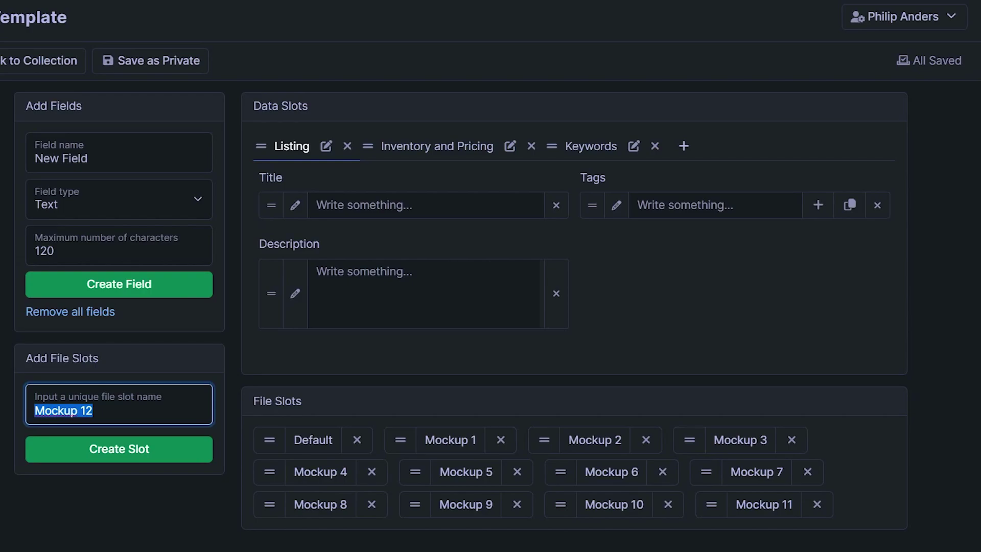
pyautogui.press('BackSpace')
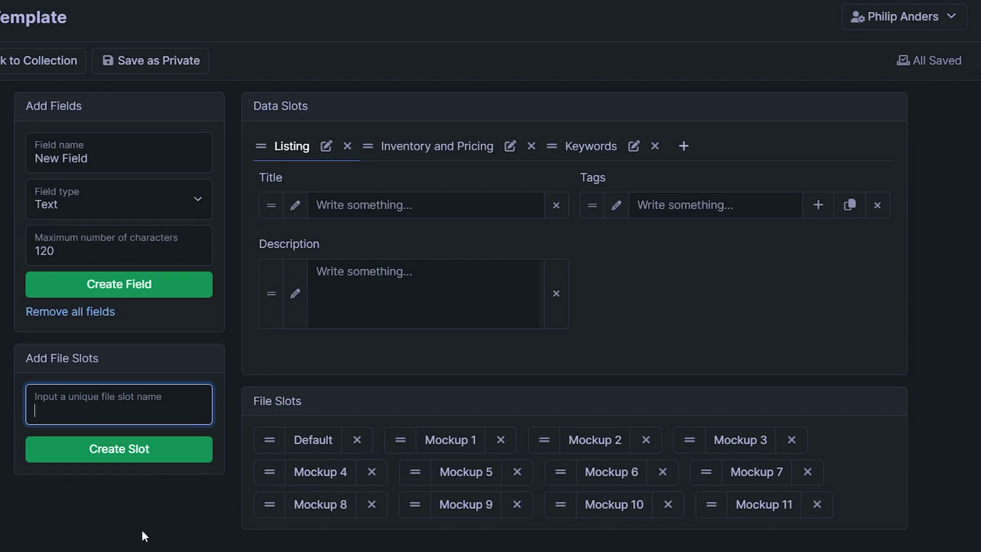
pyautogui.click(527, 506)
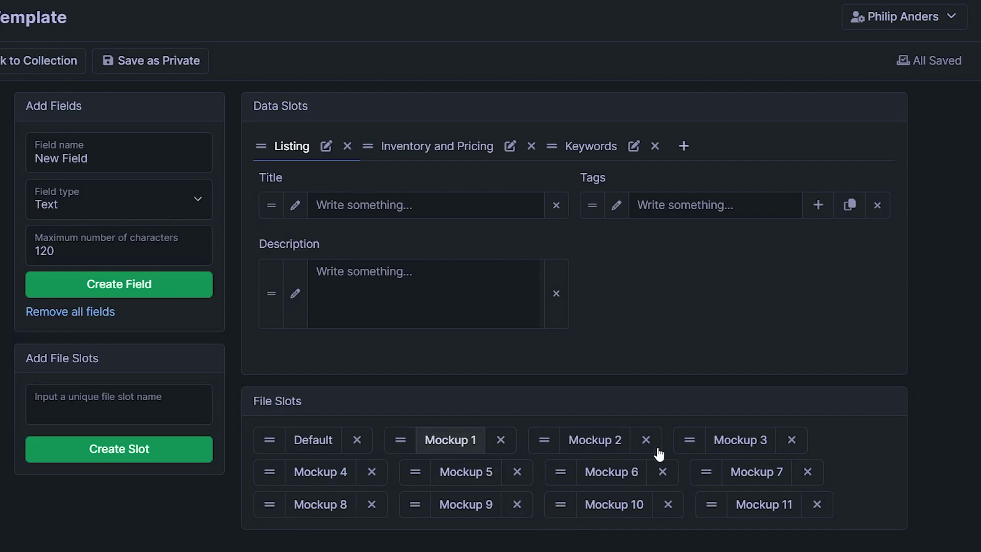
pyautogui.click(462, 443)
# Step: Leave Mockup 1 unchanged and rename the Mockup 11 slot to Mockup 12
pyautogui.moveTo(273, 102); pyautogui.dragTo(210, 103)
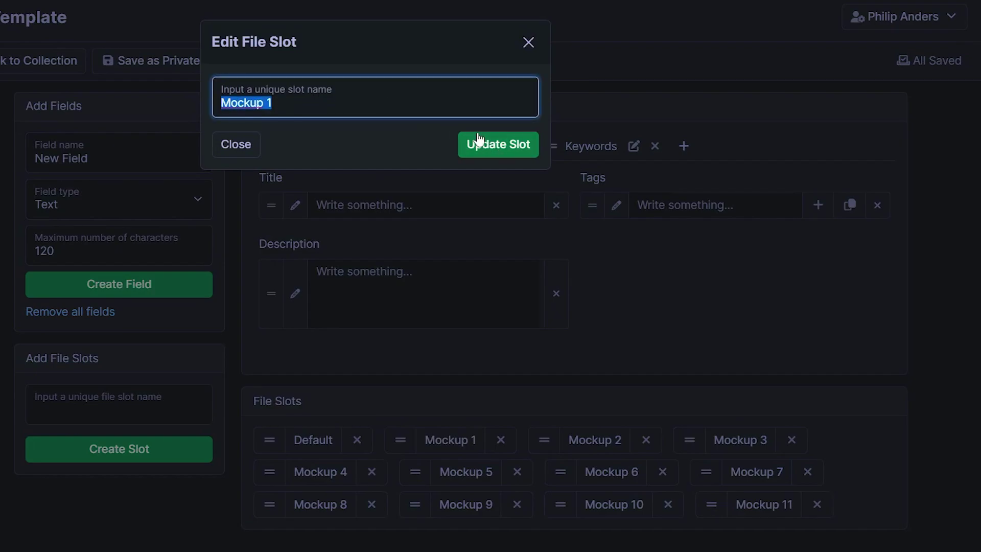
pyautogui.click(528, 42)
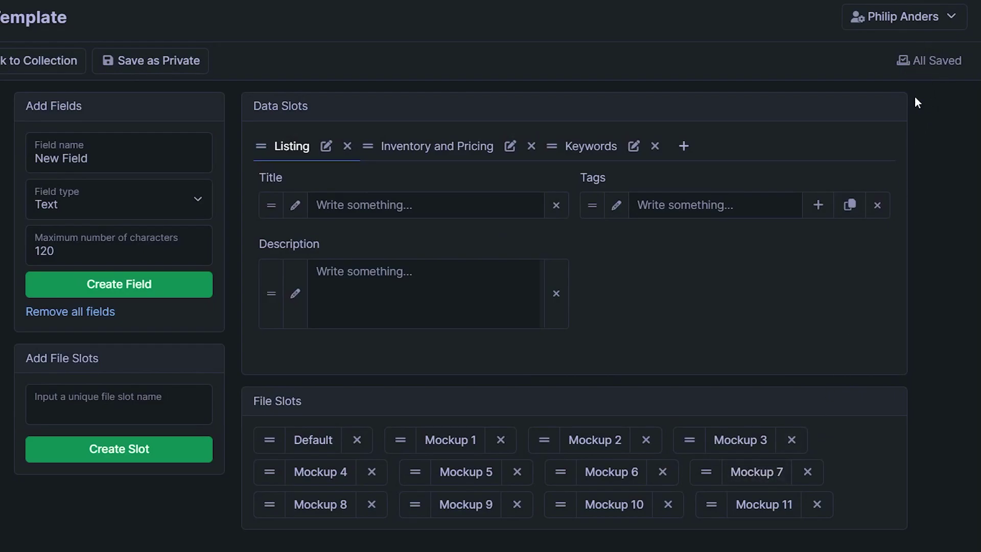
pyautogui.click(460, 446)
pyautogui.click(290, 104)
pyautogui.press('BackSpace')
pyautogui.write('2')
pyautogui.click(513, 146)
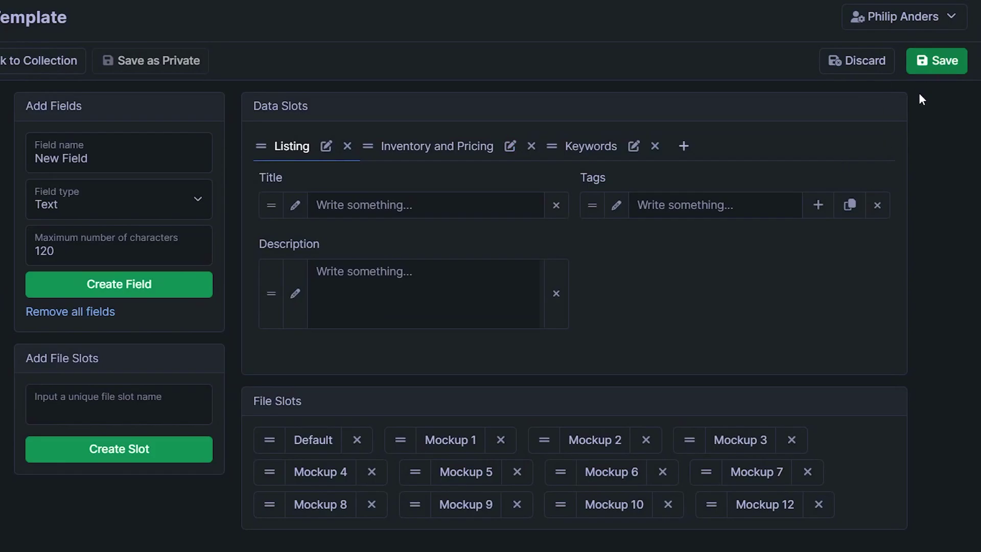
# Step: Save the changes with Update Template and return to the listings collection
pyautogui.click(946, 67)
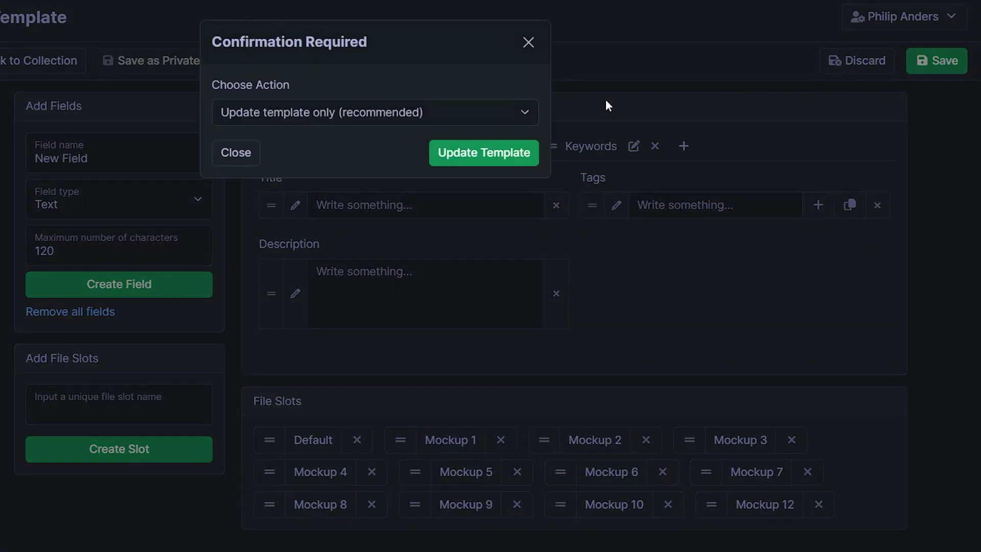
pyautogui.click(489, 158)
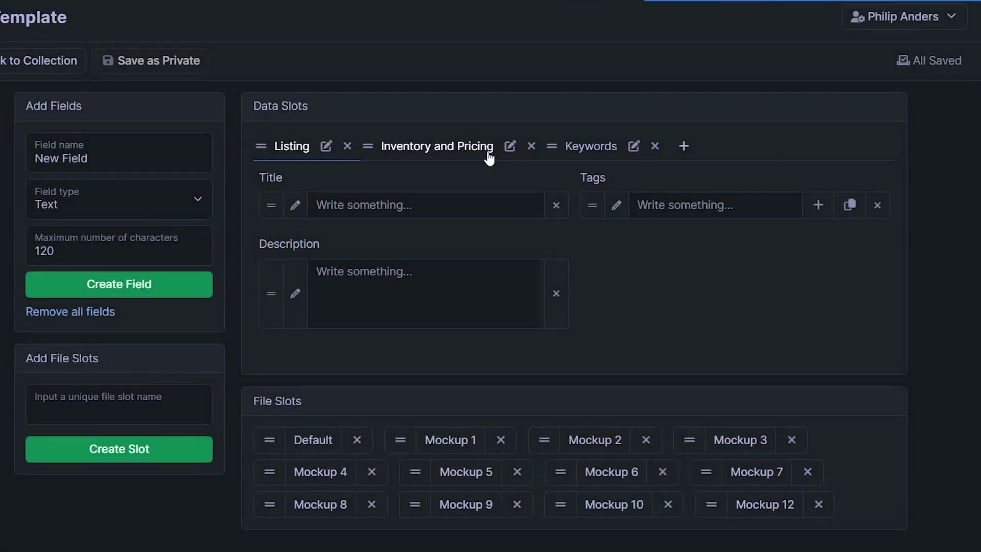
pyautogui.click(40, 61)
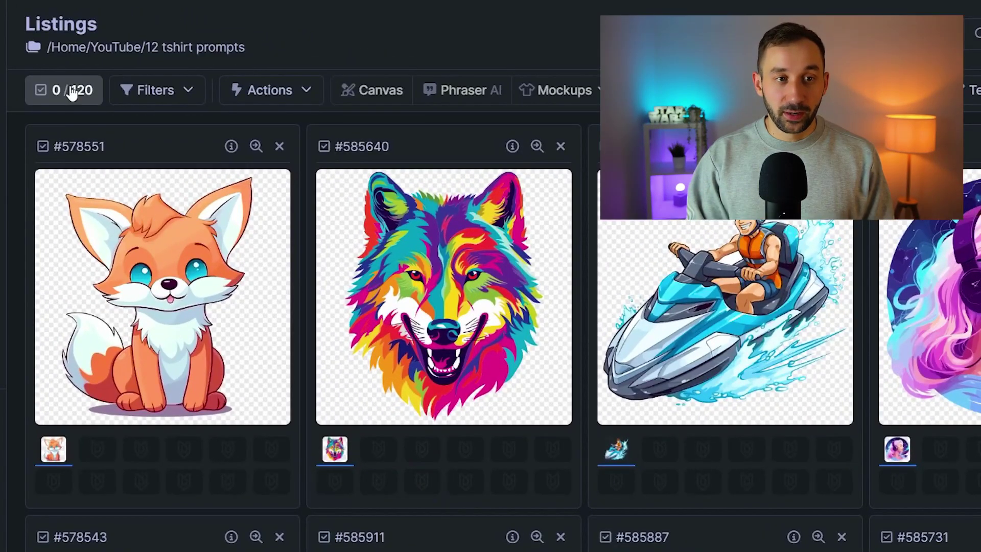
# Step: Select all 120 listings and open Mockups > Image Mockups for them
pyautogui.click(72, 93)
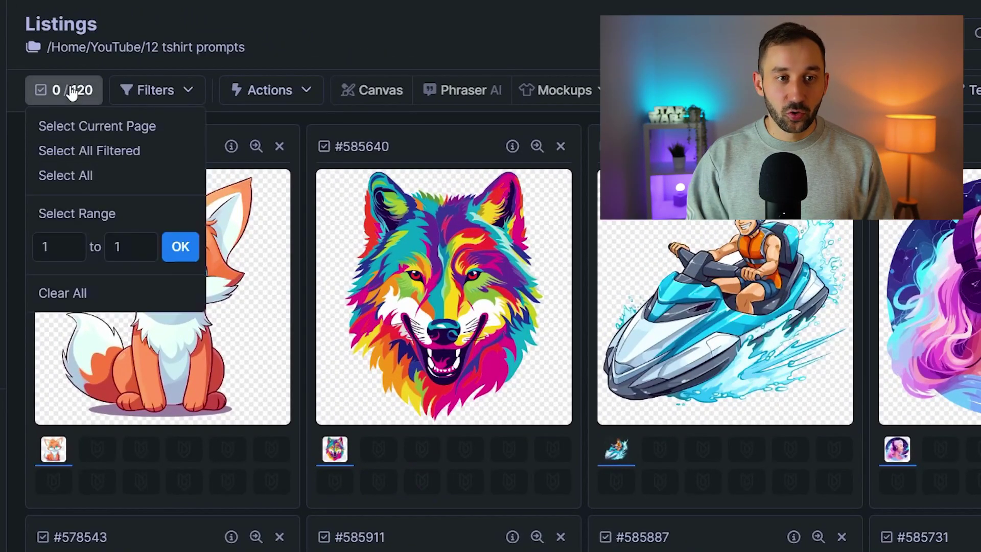
pyautogui.click(105, 183)
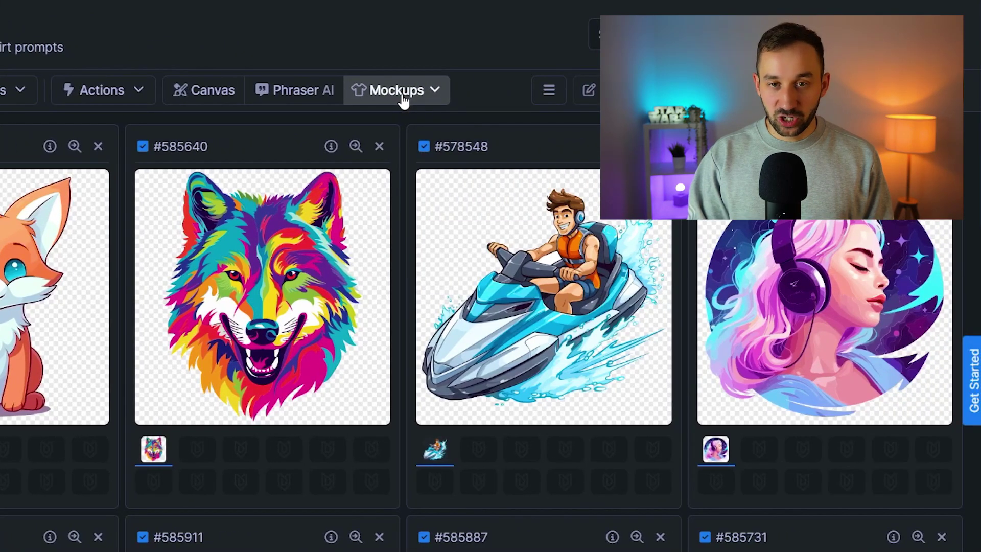
pyautogui.click(404, 101)
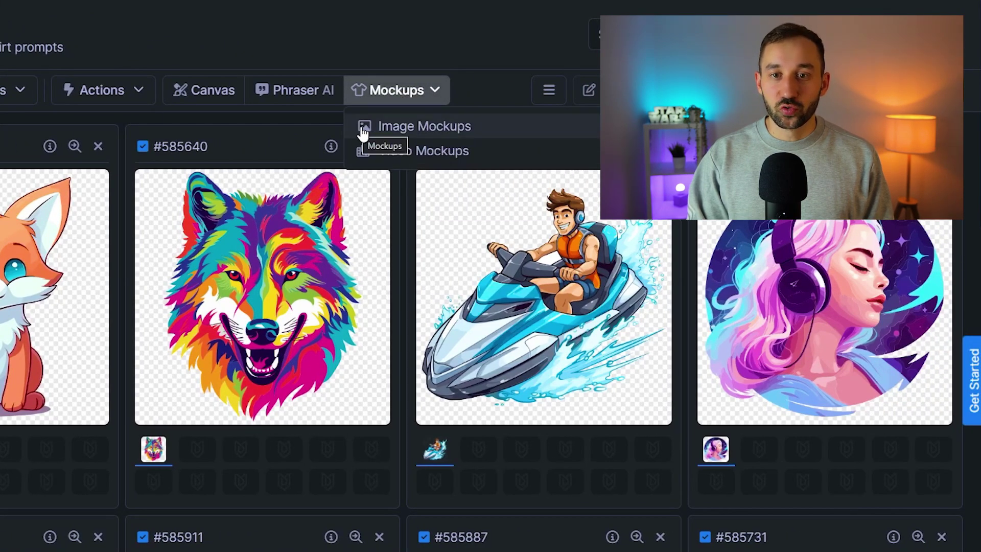
pyautogui.click(504, 136)
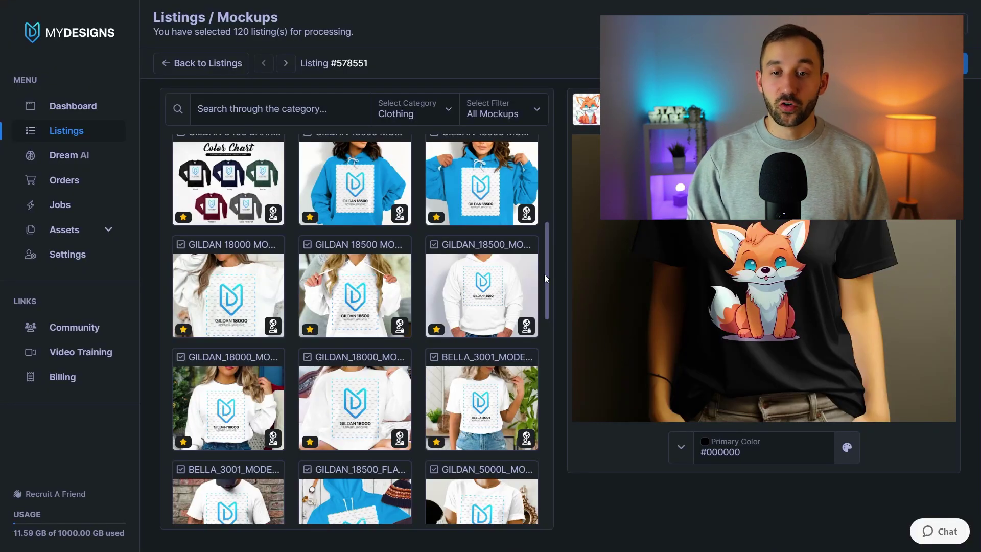
# Step: Tick the Gildan 5400, 18000 and 18500 flat-lay mockups and the Gildan 5400 model mockup
pyautogui.moveTo(547, 271); pyautogui.dragTo(544, 385)
pyautogui.scroll(-5, 485, 375)
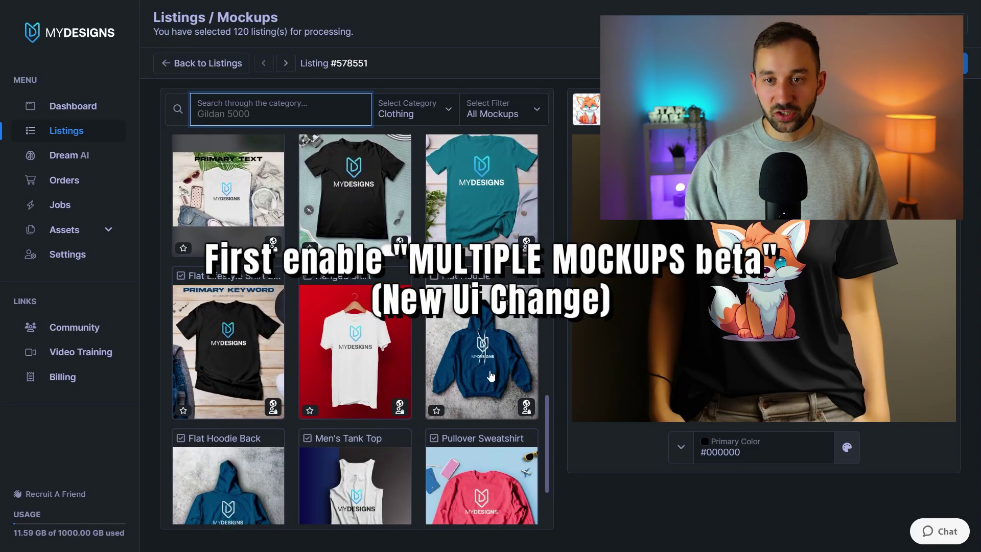
pyautogui.scroll(10, 485, 374)
pyautogui.scroll(1, 495, 374)
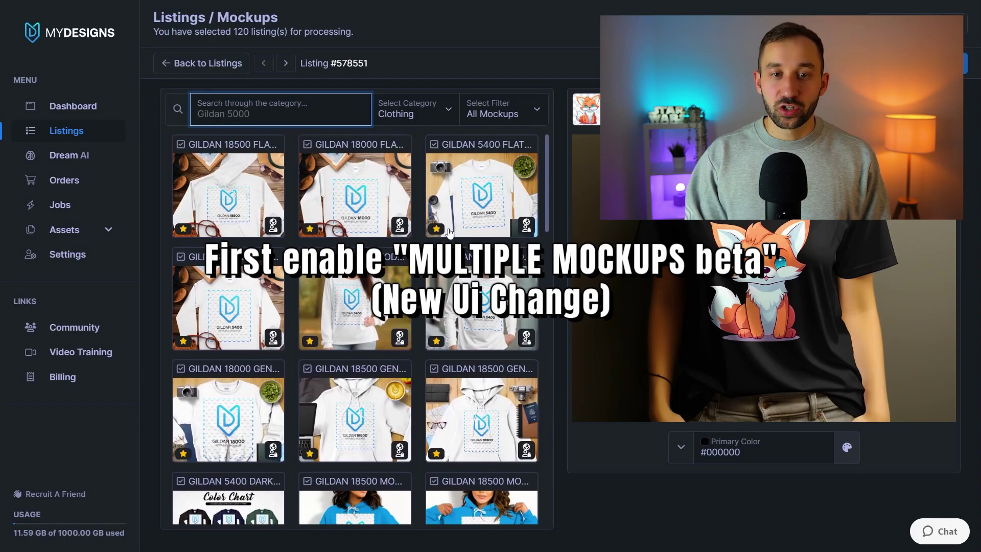
pyautogui.click(435, 145)
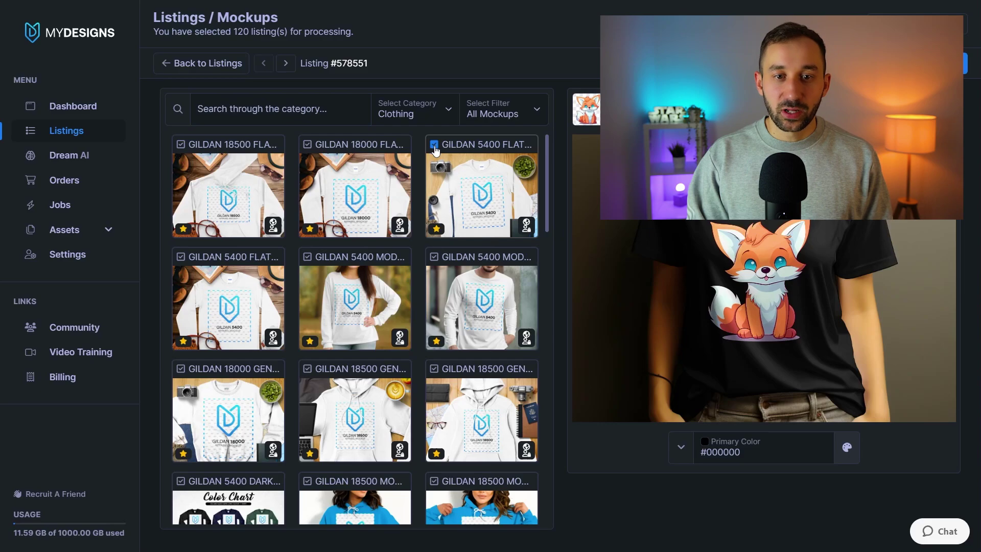
pyautogui.click(308, 146)
pyautogui.click(181, 145)
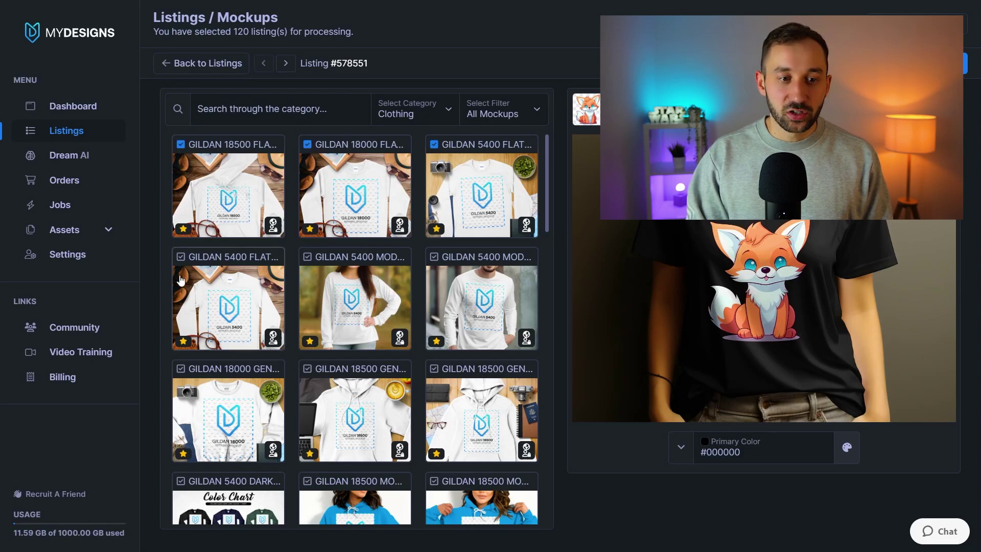
pyautogui.click(307, 257)
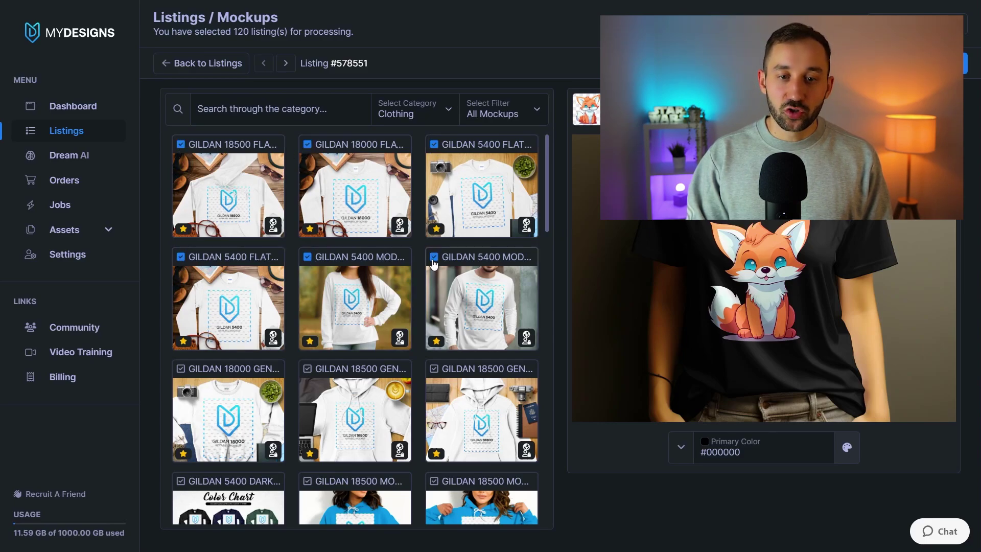
# Step: Keeping the Clothing category, tick the Gildan 18000 and 18500 generic mockups and a blue 18500 hoodie model
pyautogui.click(421, 115)
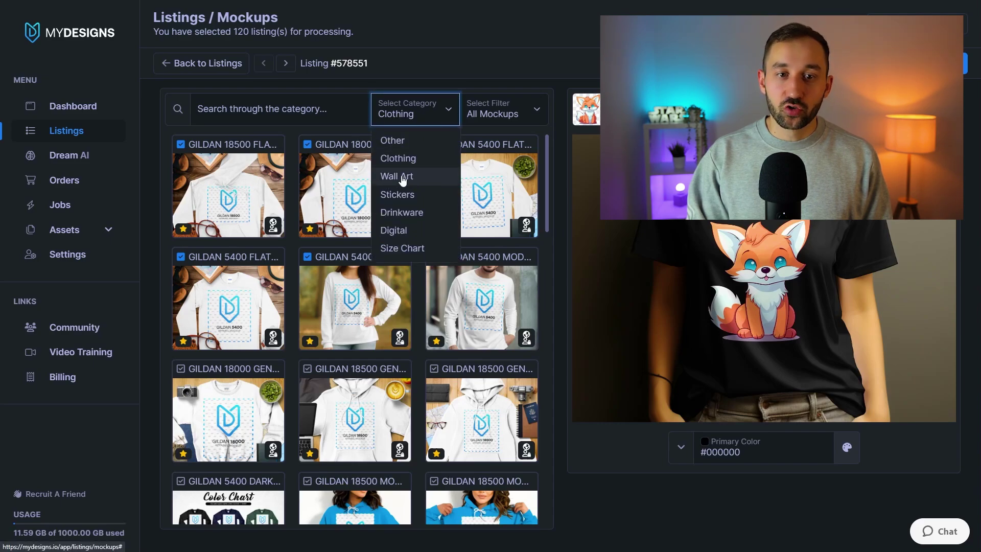
pyautogui.click(479, 308)
pyautogui.scroll(-1, 436, 329)
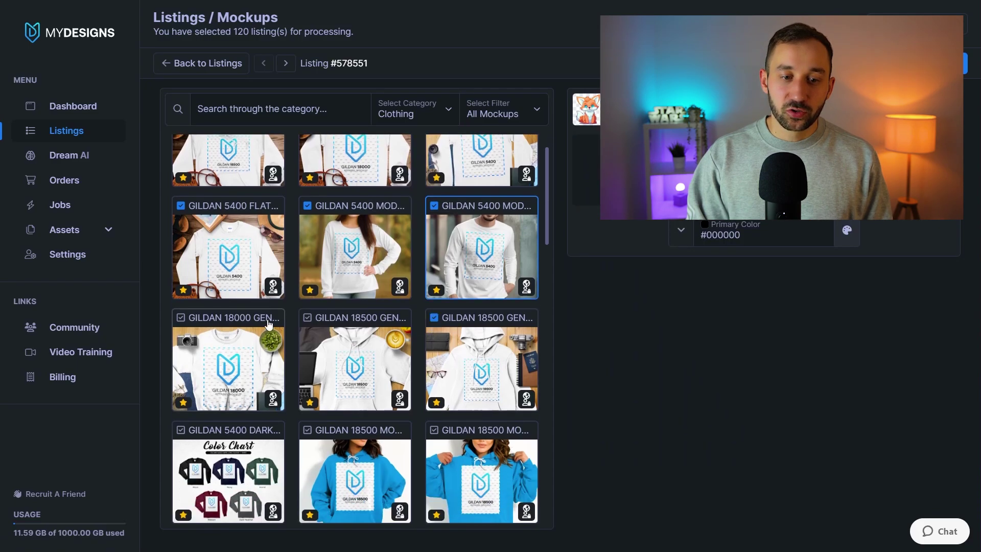
pyautogui.click(180, 317)
pyautogui.click(308, 317)
pyautogui.scroll(-2, 309, 333)
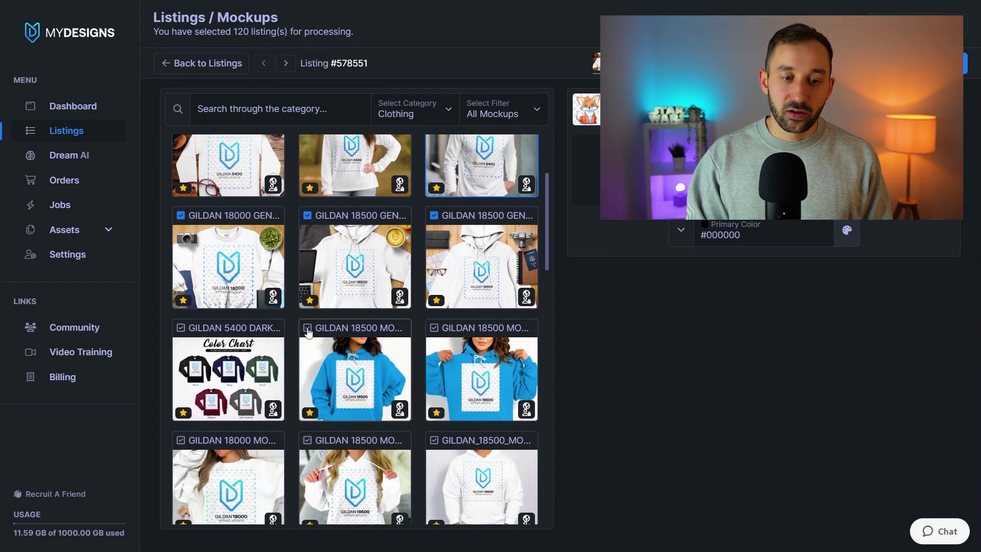
pyautogui.click(308, 328)
pyautogui.scroll(4, 309, 333)
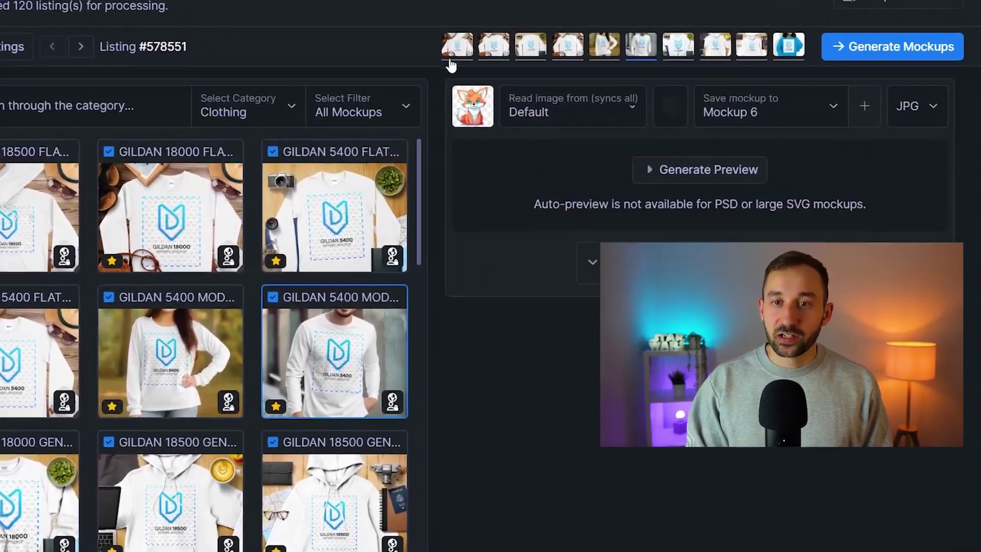
# Step: Review which slot each chosen mockup saves to, adding then removing an extra blue hoodie mockup
pyautogui.click(469, 50)
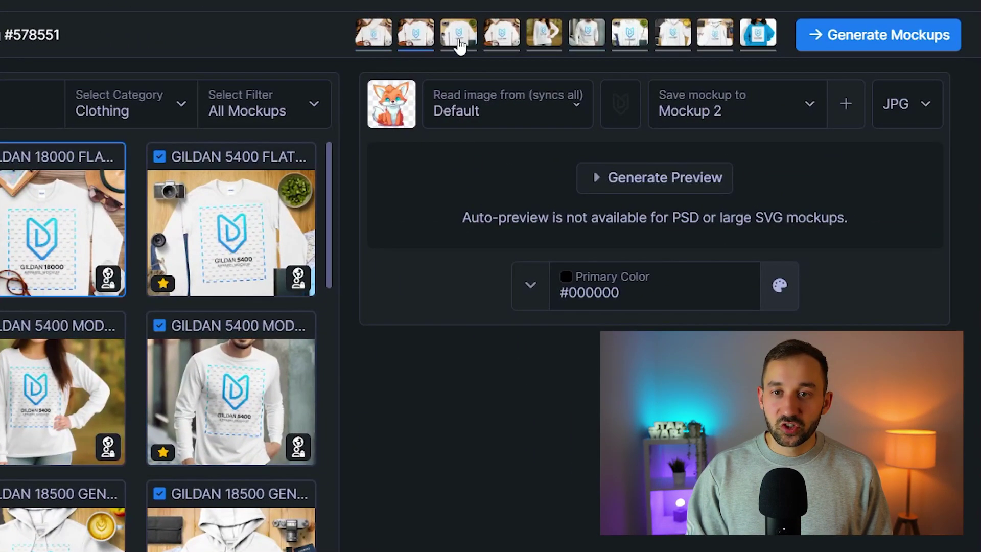
pyautogui.click(461, 45)
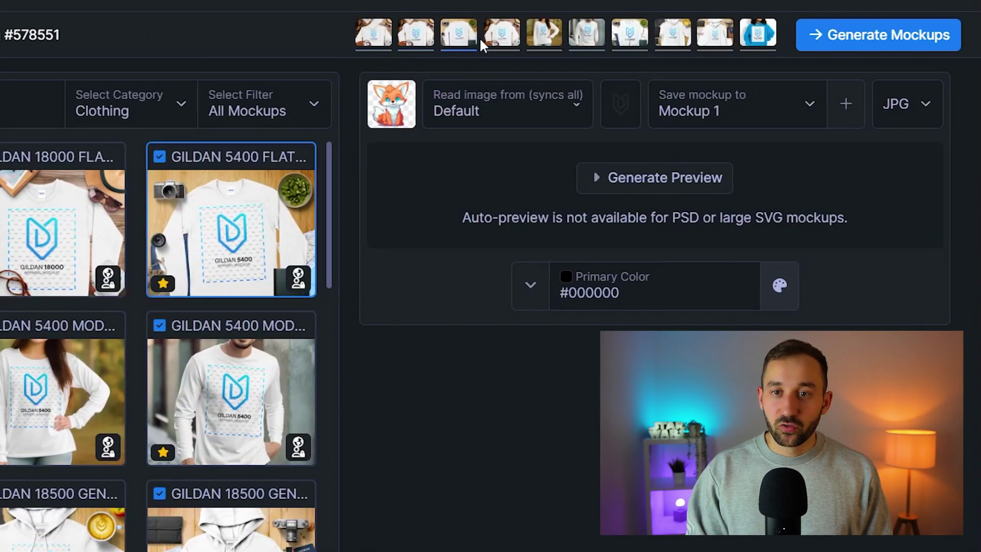
pyautogui.click(492, 46)
pyautogui.click(543, 38)
pyautogui.click(586, 43)
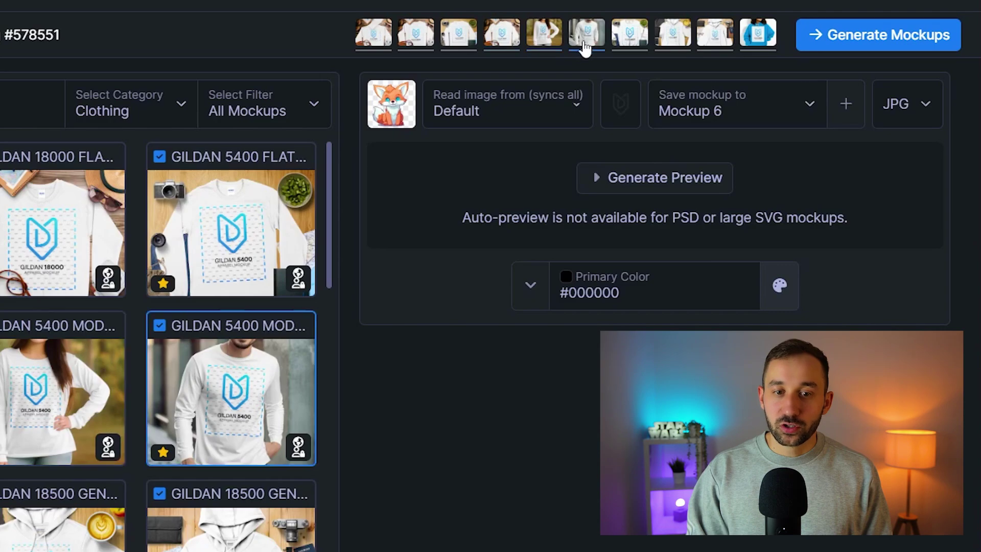
pyautogui.scroll(-1, 274, 504)
pyautogui.scroll(-3, 275, 503)
pyautogui.click(159, 432)
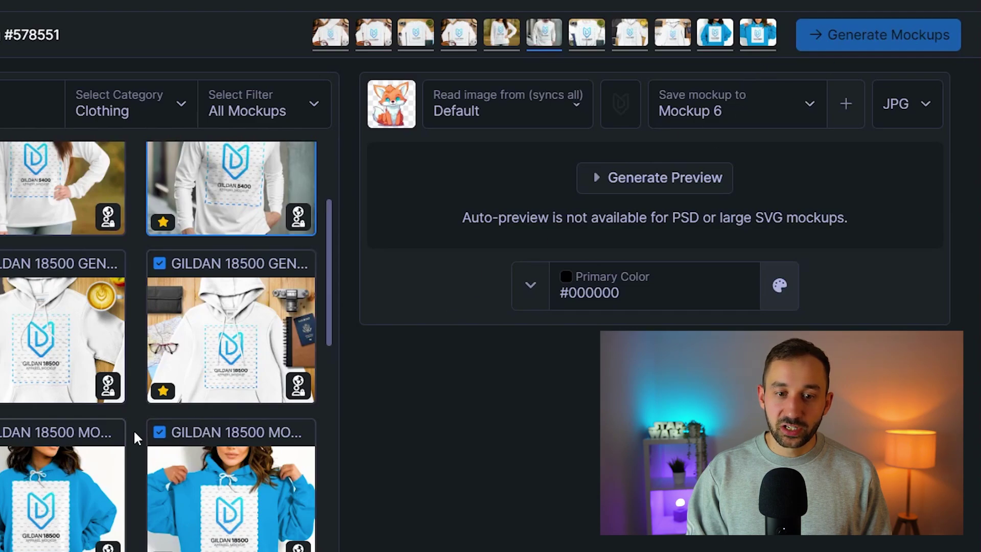
pyautogui.click(159, 432)
pyautogui.scroll(4, 237, 387)
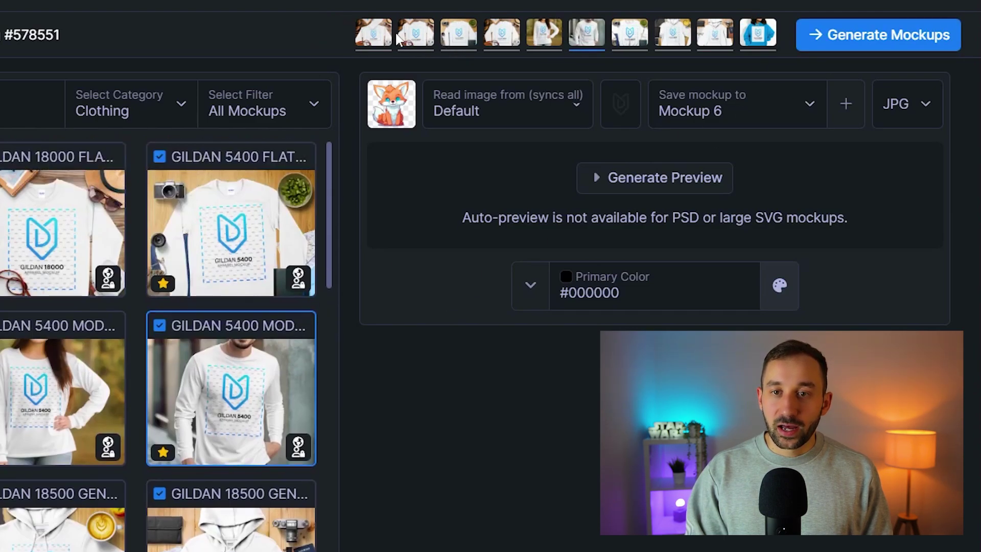
# Step: Leave the first mockup on slot Mockup 2, then keep JPG as Mockup 4's output format
pyautogui.click(378, 46)
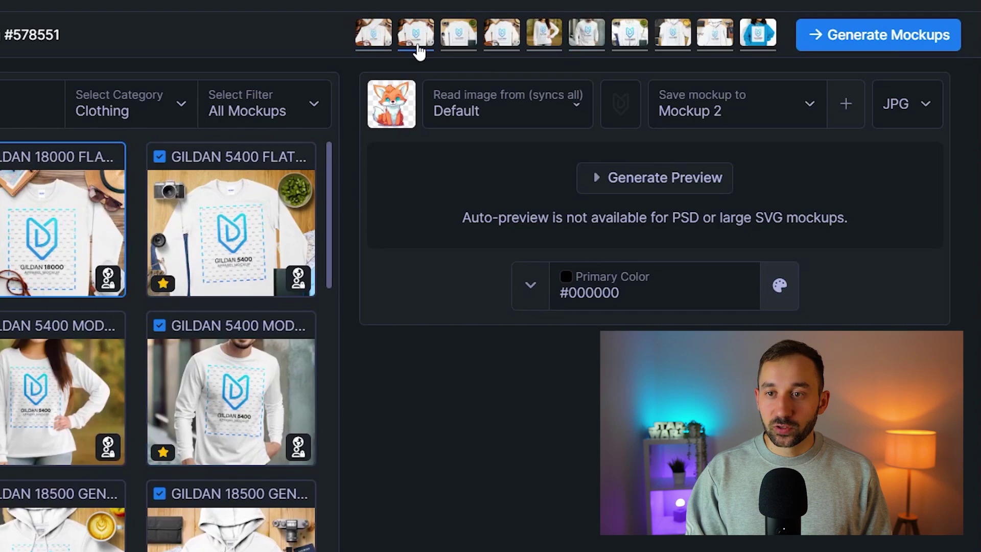
pyautogui.click(741, 115)
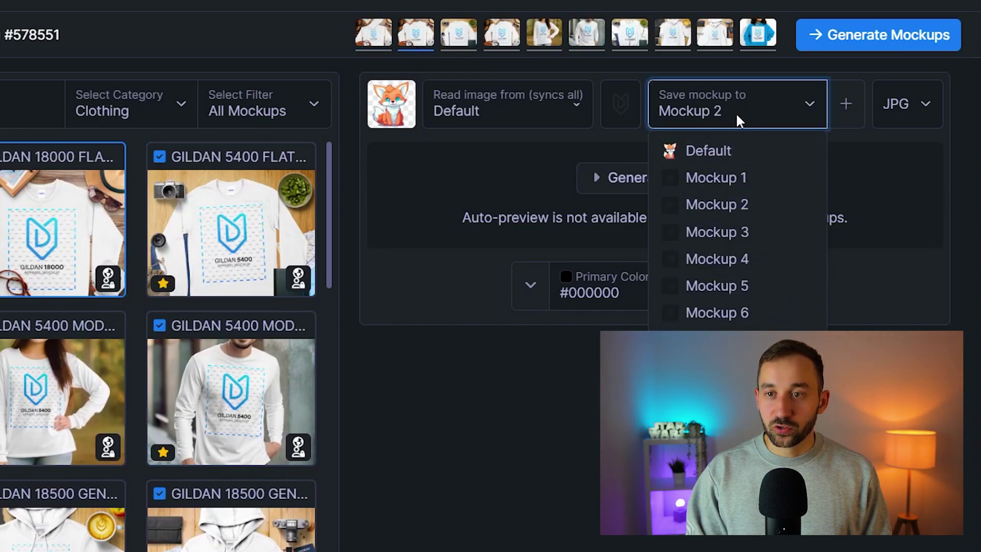
pyautogui.click(735, 113)
pyautogui.press('Right')
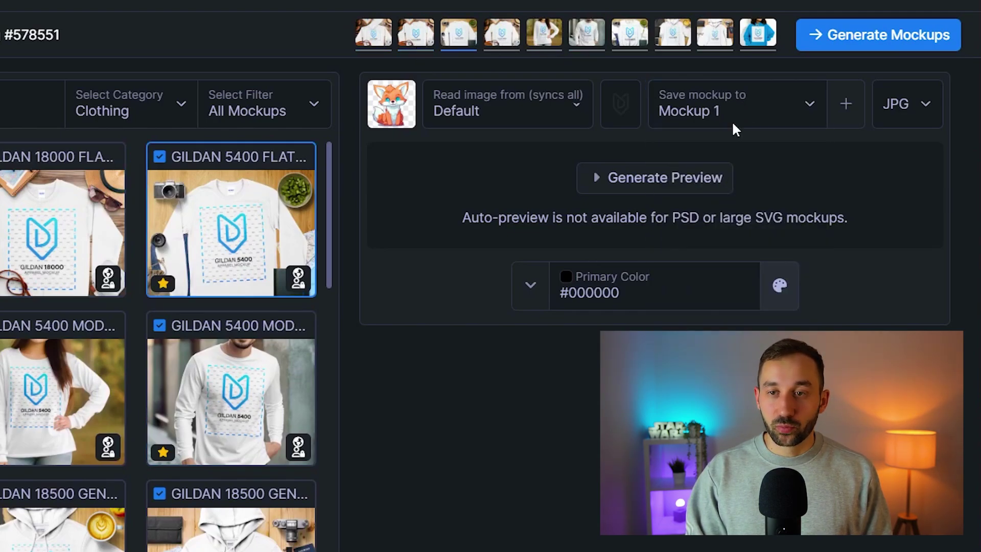
pyautogui.click(503, 38)
pyautogui.click(903, 104)
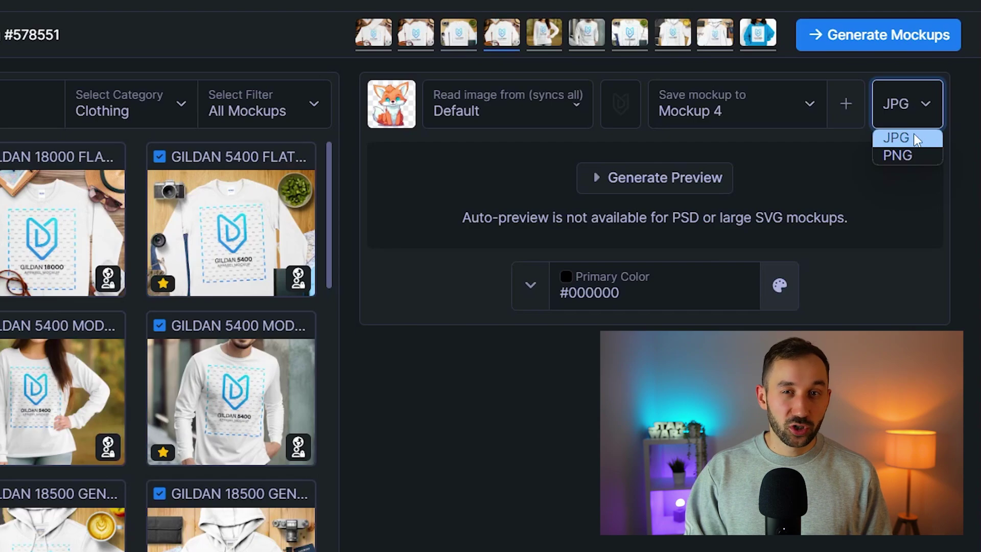
pyautogui.click(845, 145)
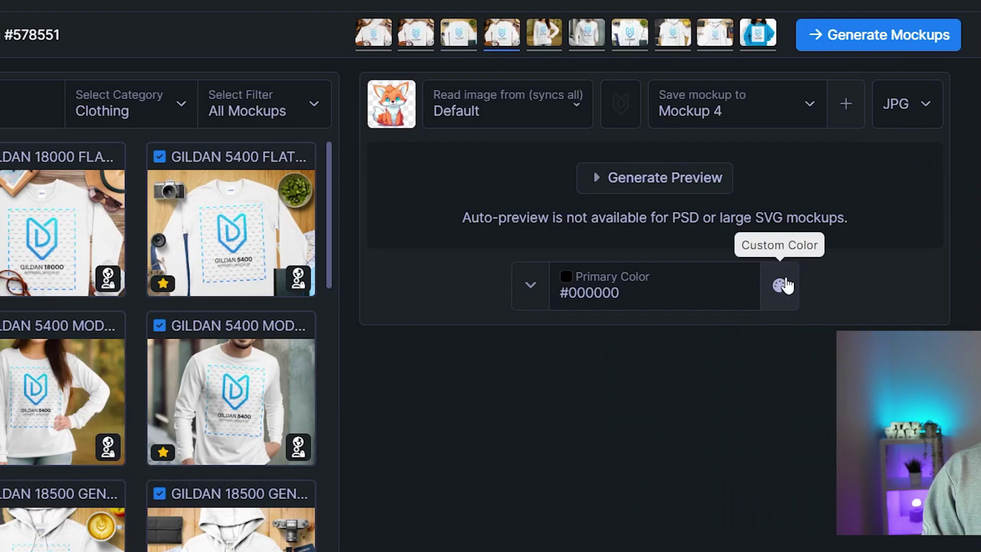
# Step: Set Mockup 6's primary colour to grey #a3a3a3 and generate a preview
pyautogui.click(782, 288)
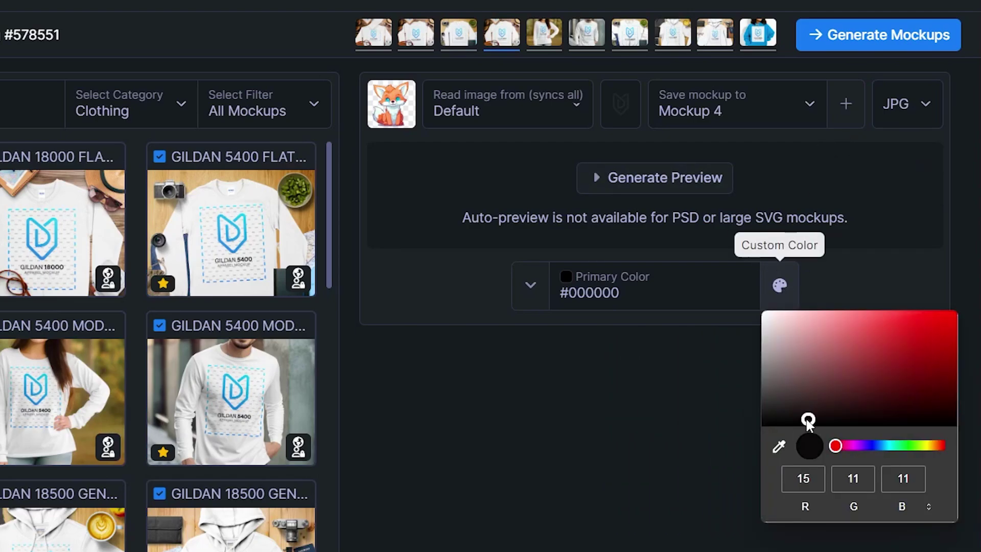
pyautogui.click(544, 33)
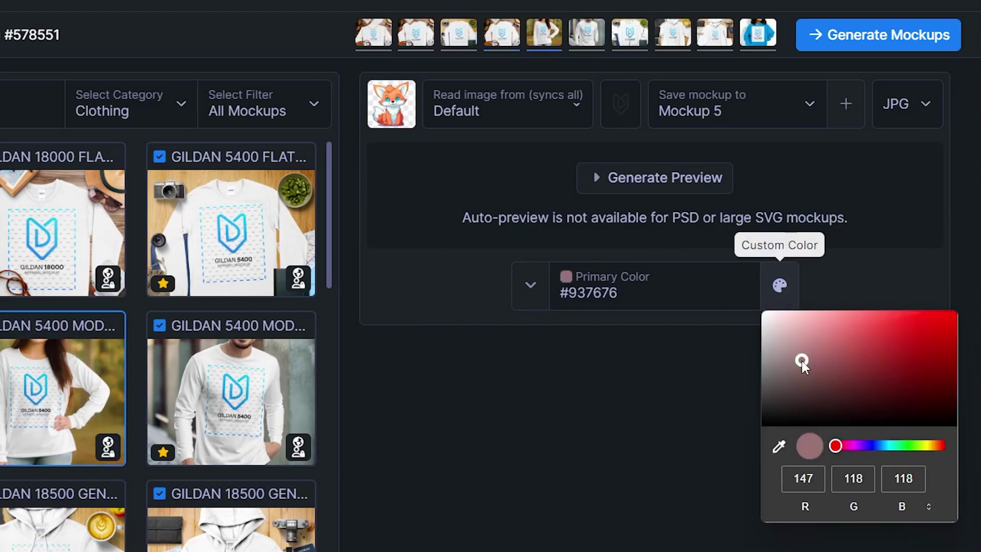
pyautogui.click(587, 32)
pyautogui.click(779, 286)
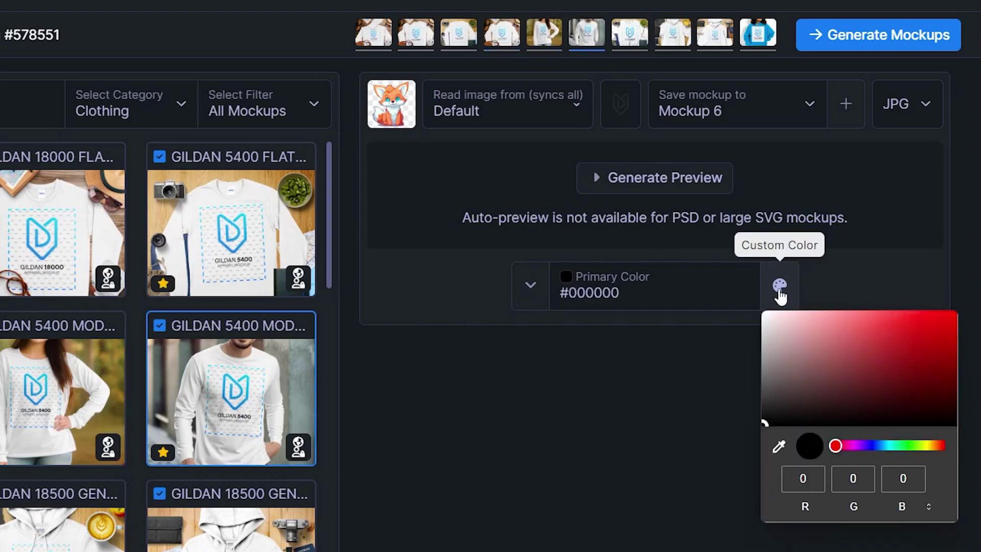
pyautogui.moveTo(804, 375); pyautogui.dragTo(716, 350)
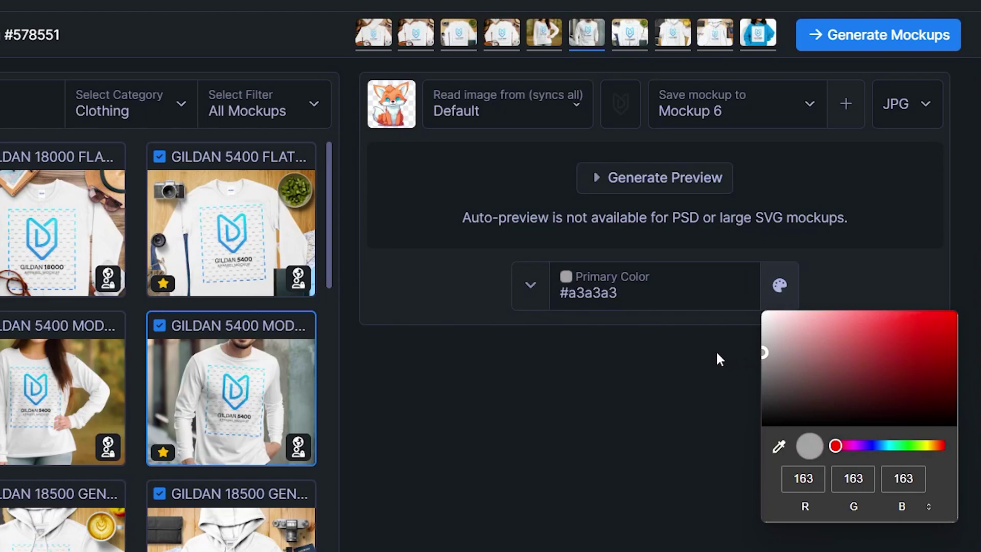
pyautogui.click(694, 378)
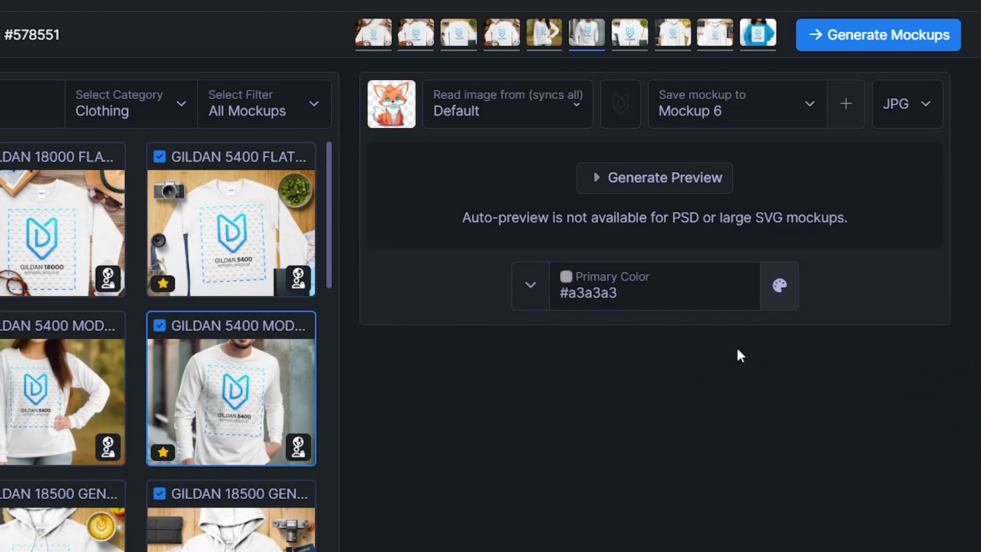
pyautogui.click(684, 193)
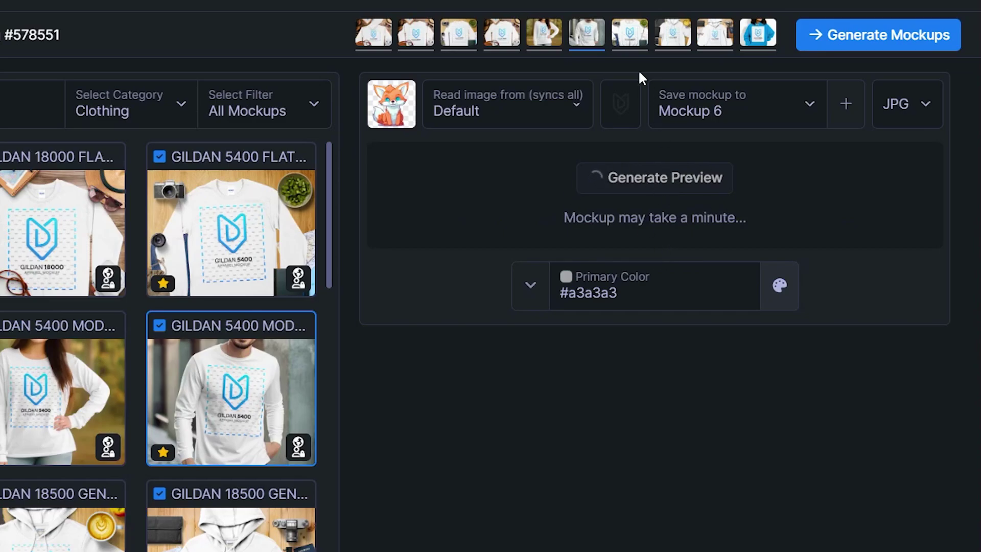
# Step: Check the Mockup 9 and Mockup 2 slot settings, then start generating mockups for all listings
pyautogui.click(632, 37)
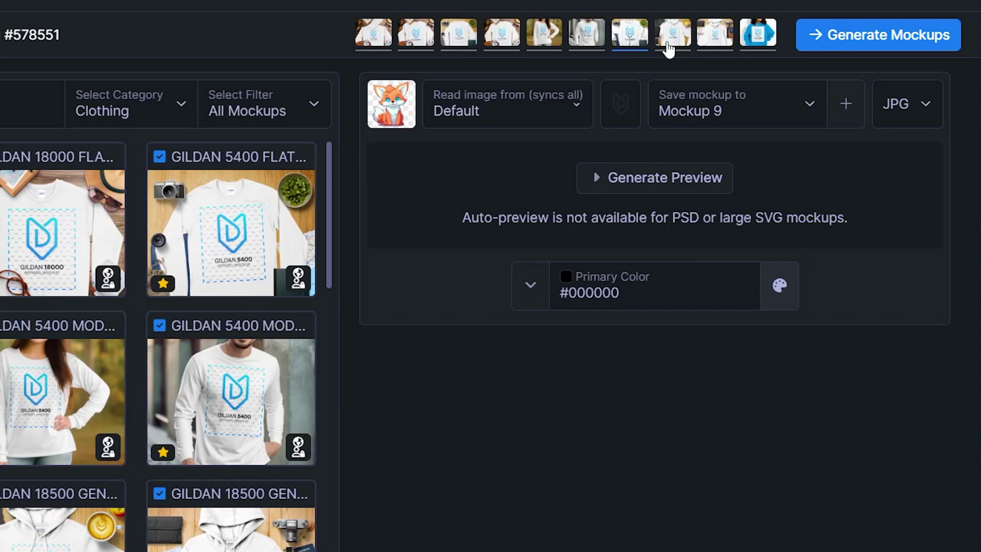
pyautogui.click(669, 44)
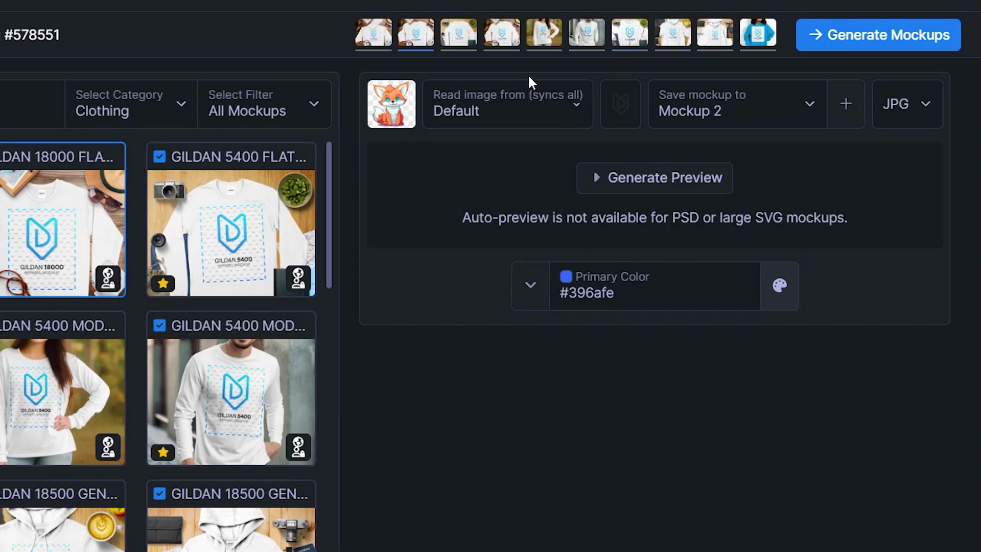
pyautogui.click(891, 39)
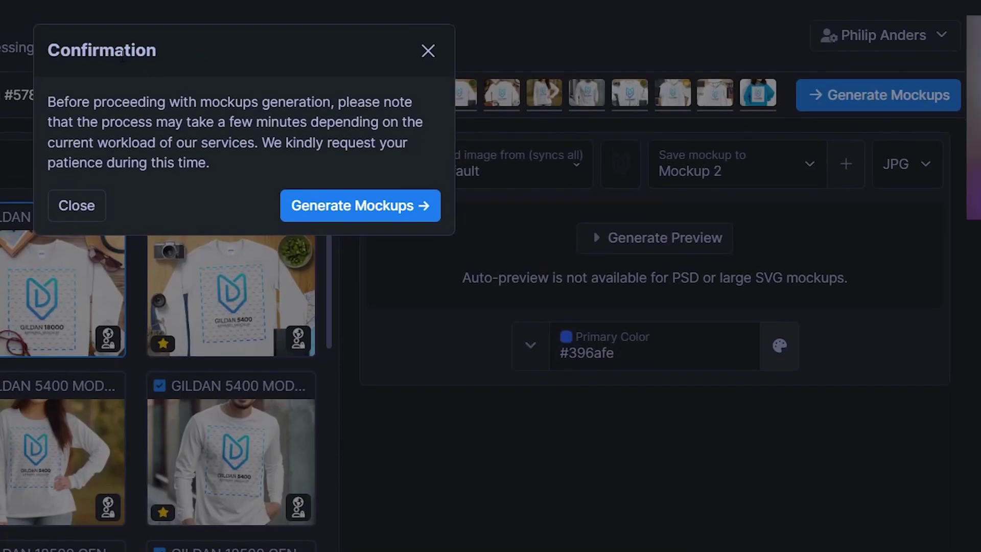
# Step: Confirm Generate Mockups in the confirmation dialog and follow the 120 listings processing on the Listings page
pyautogui.doubleClick(65, 55)
pyautogui.click(224, 198)
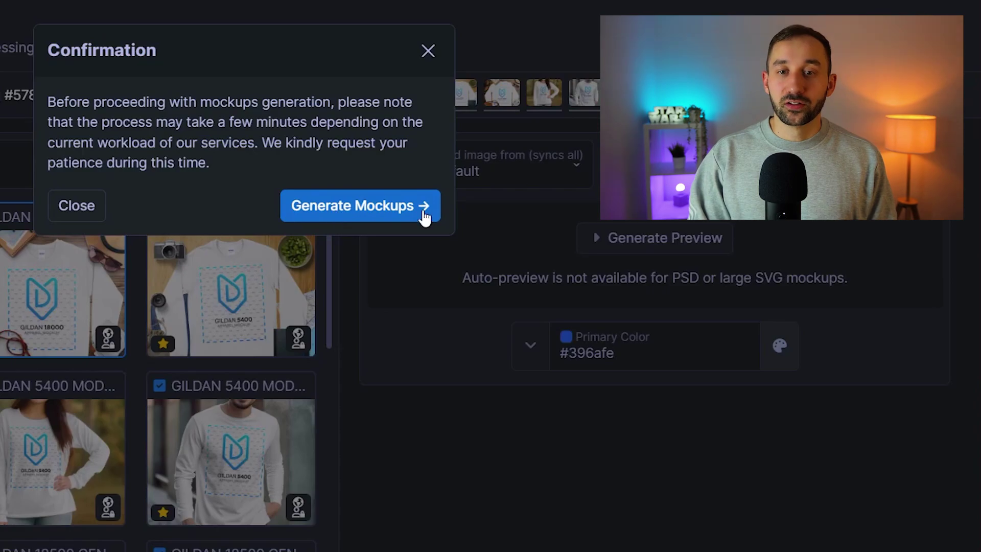
pyautogui.click(387, 215)
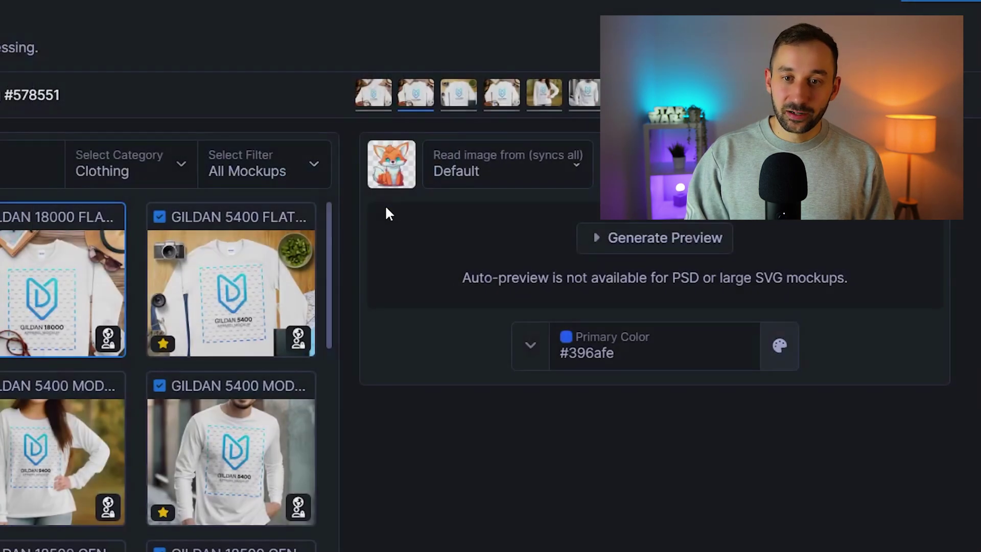
pyautogui.moveTo(51, 133); pyautogui.dragTo(210, 136)
pyautogui.click(209, 158)
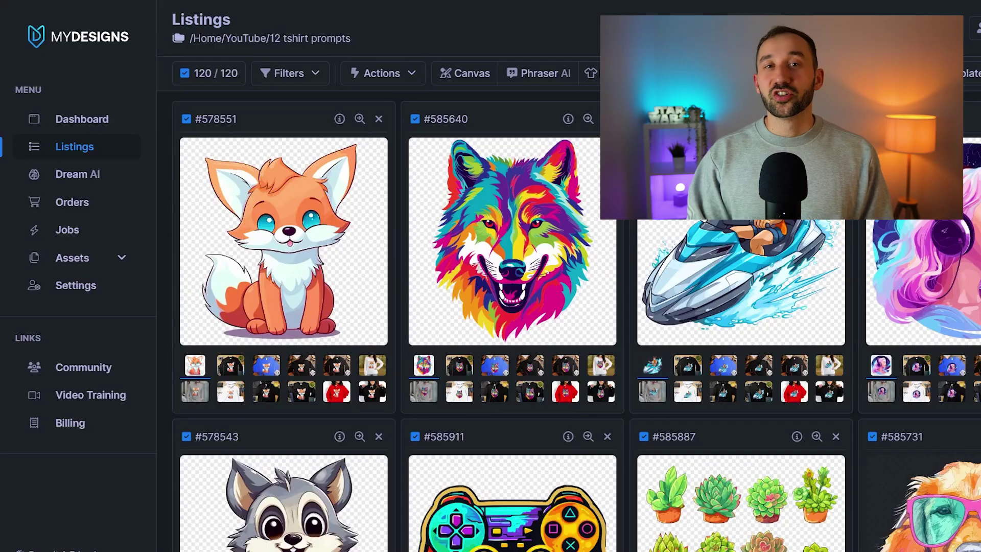
# Step: Preview Mockup 1, then set Mockup 5's white long-sleeve shirt photo as every listing's main image
pyautogui.click(233, 367)
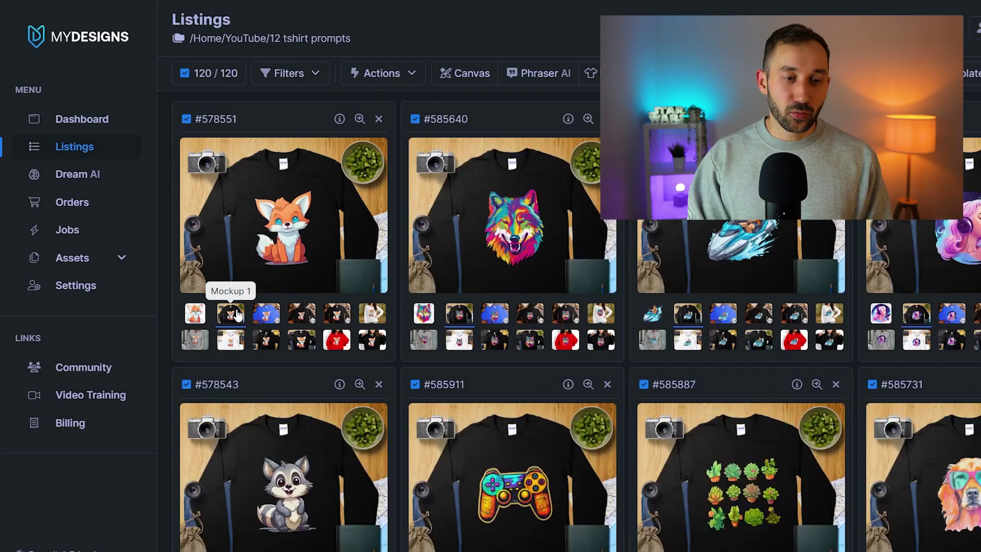
pyautogui.scroll(-5, 569, 307)
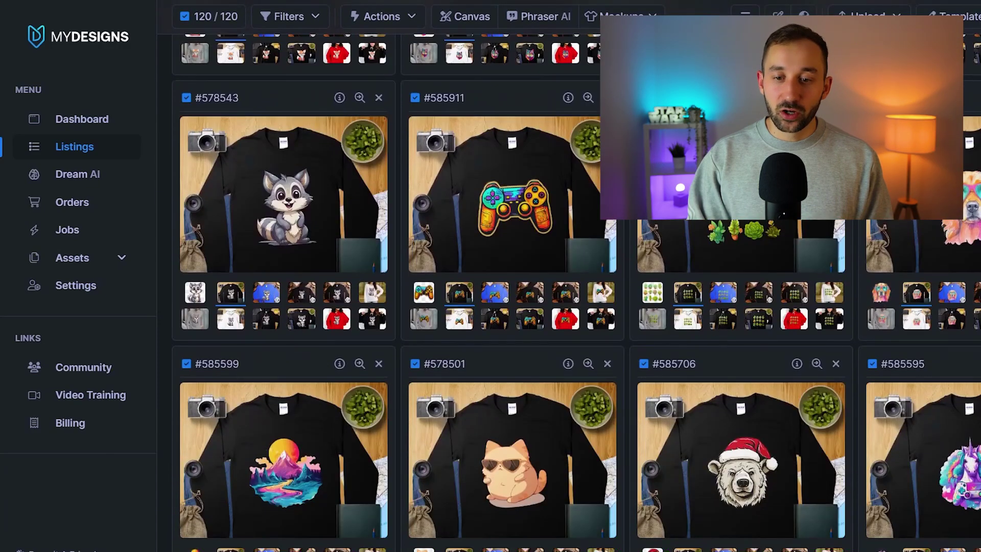
pyautogui.scroll(5, 773, 317)
pyautogui.click(377, 321)
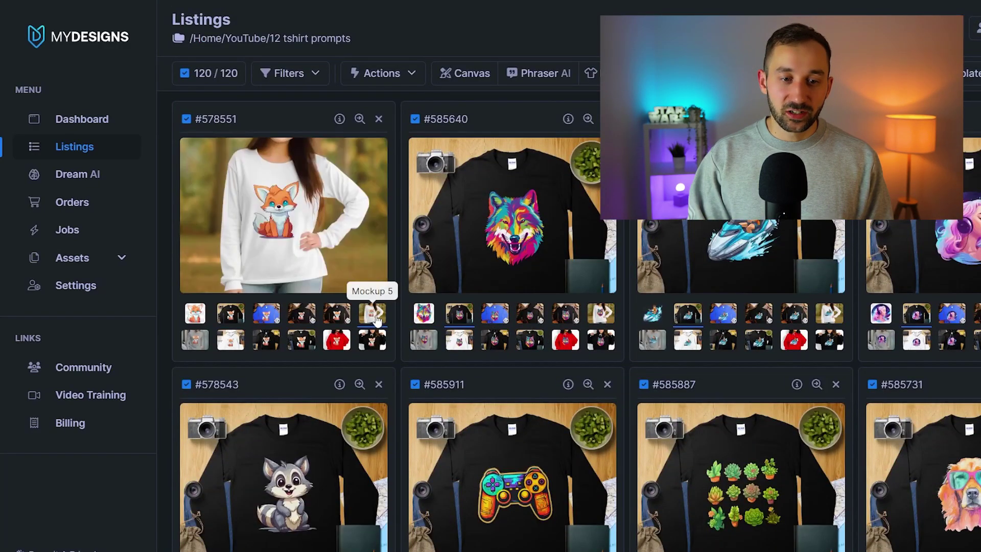
pyautogui.scroll(-2, 781, 233)
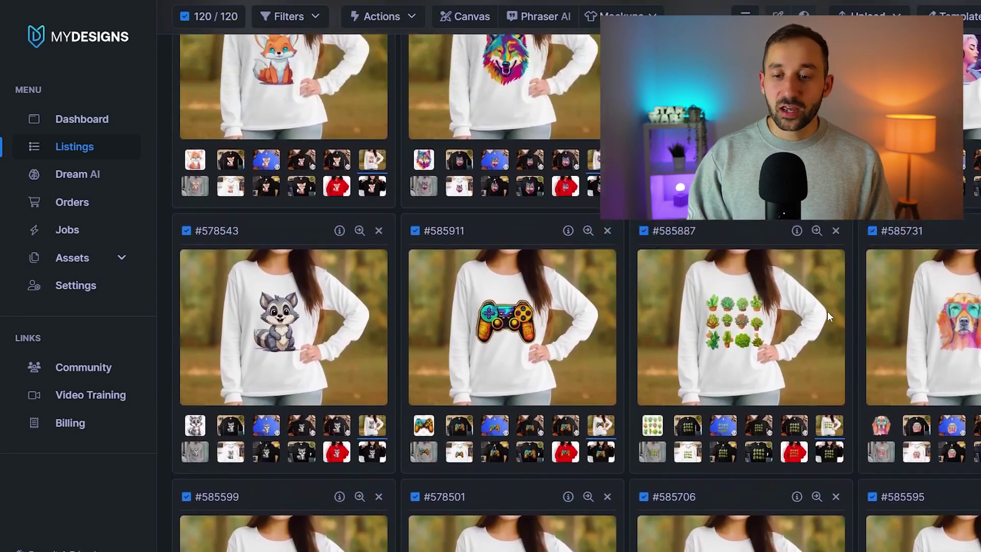
pyautogui.scroll(2, 812, 307)
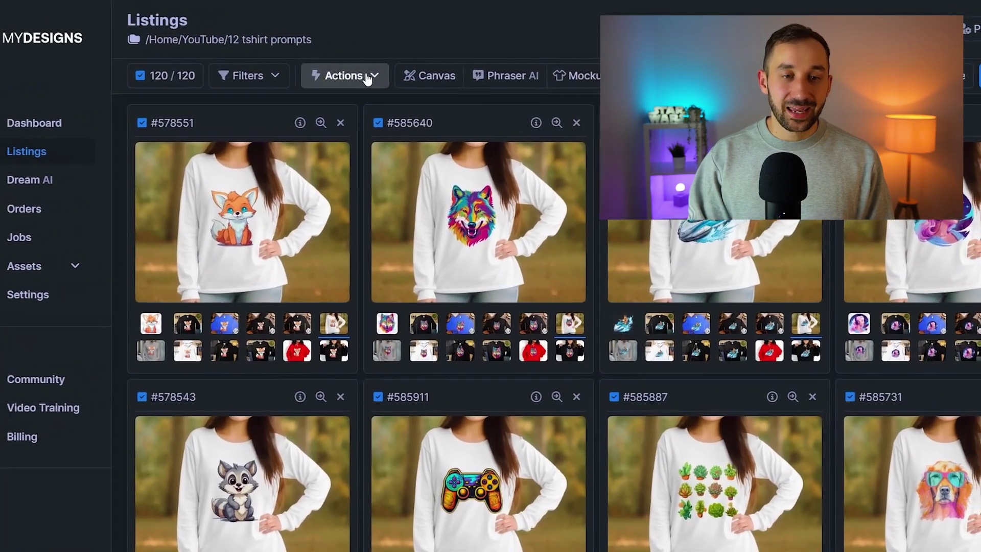
pyautogui.click(400, 78)
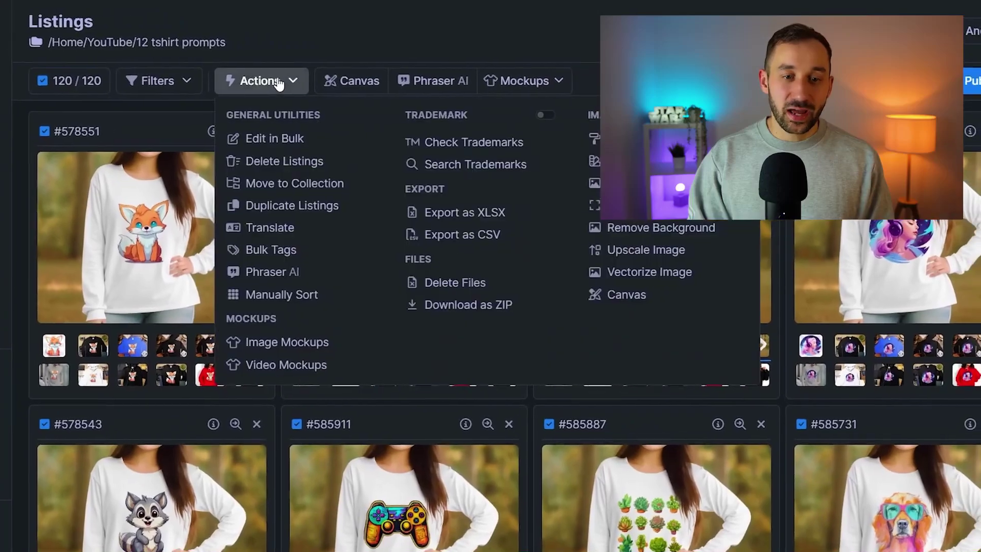
# Step: Set up a ZIP download of all 120 listings with Mockup 1 through Mockup 10 selected
pyautogui.click(486, 313)
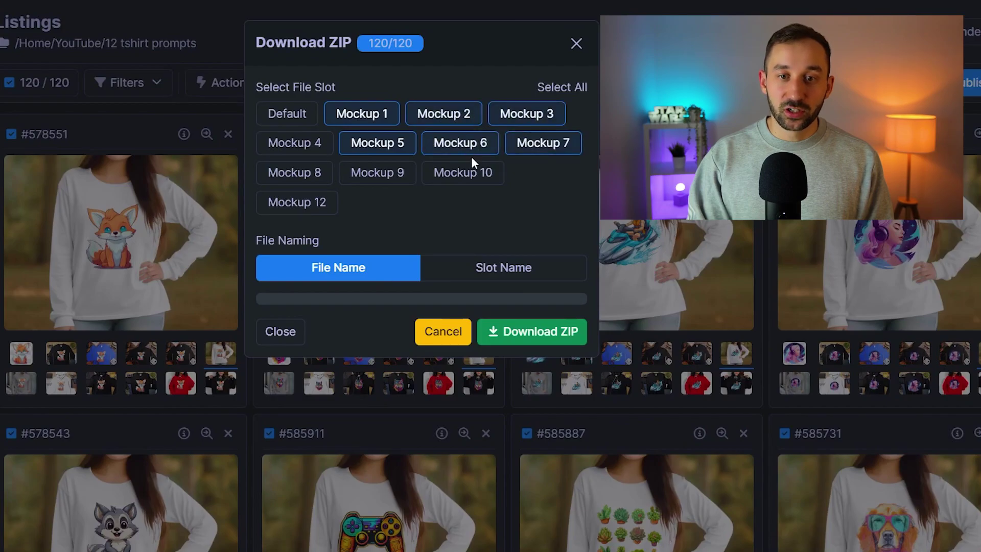
pyautogui.click(378, 173)
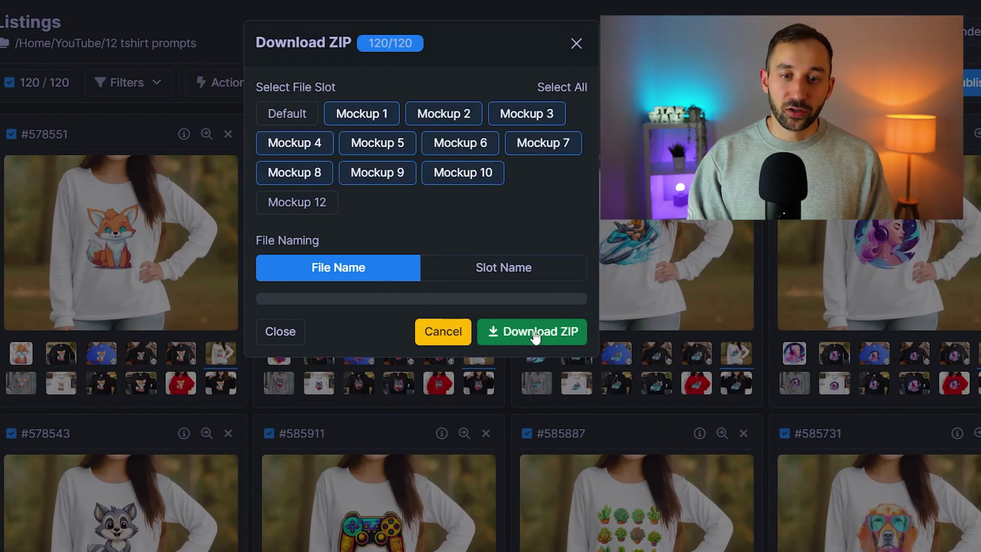